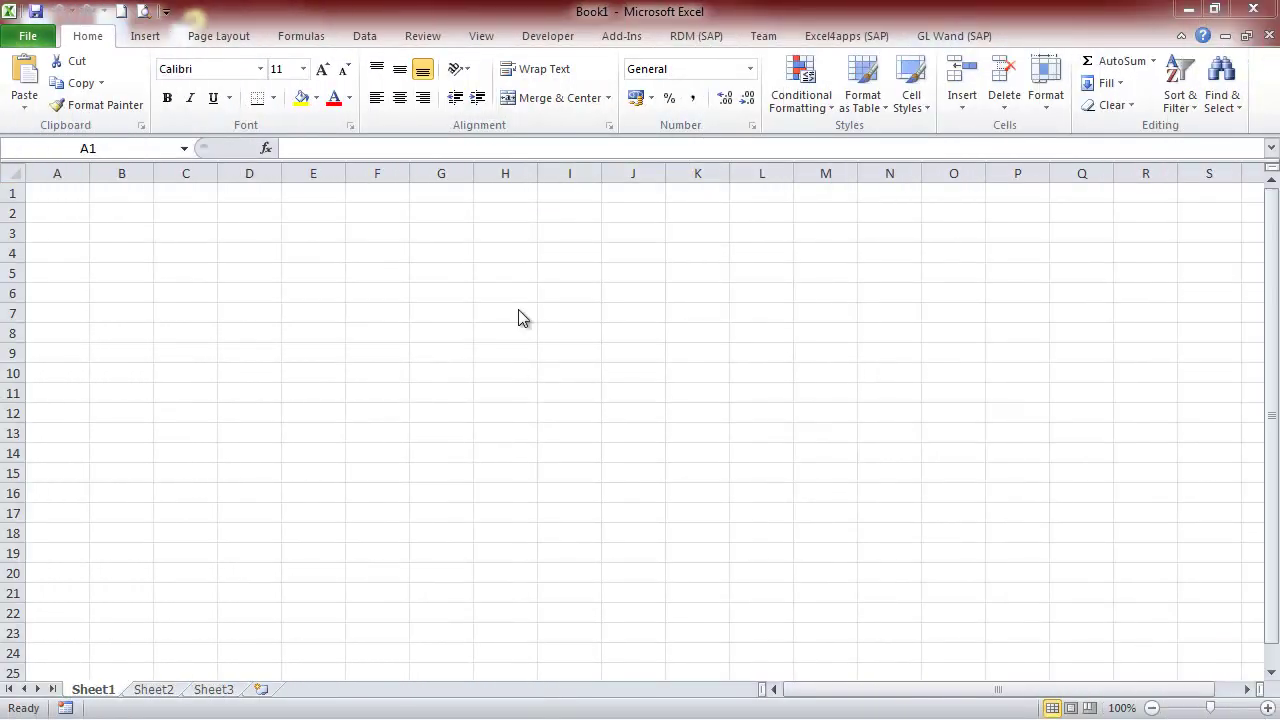
Review the email settings in the RDM (SAP) user options and close them.
left_click(697, 40)
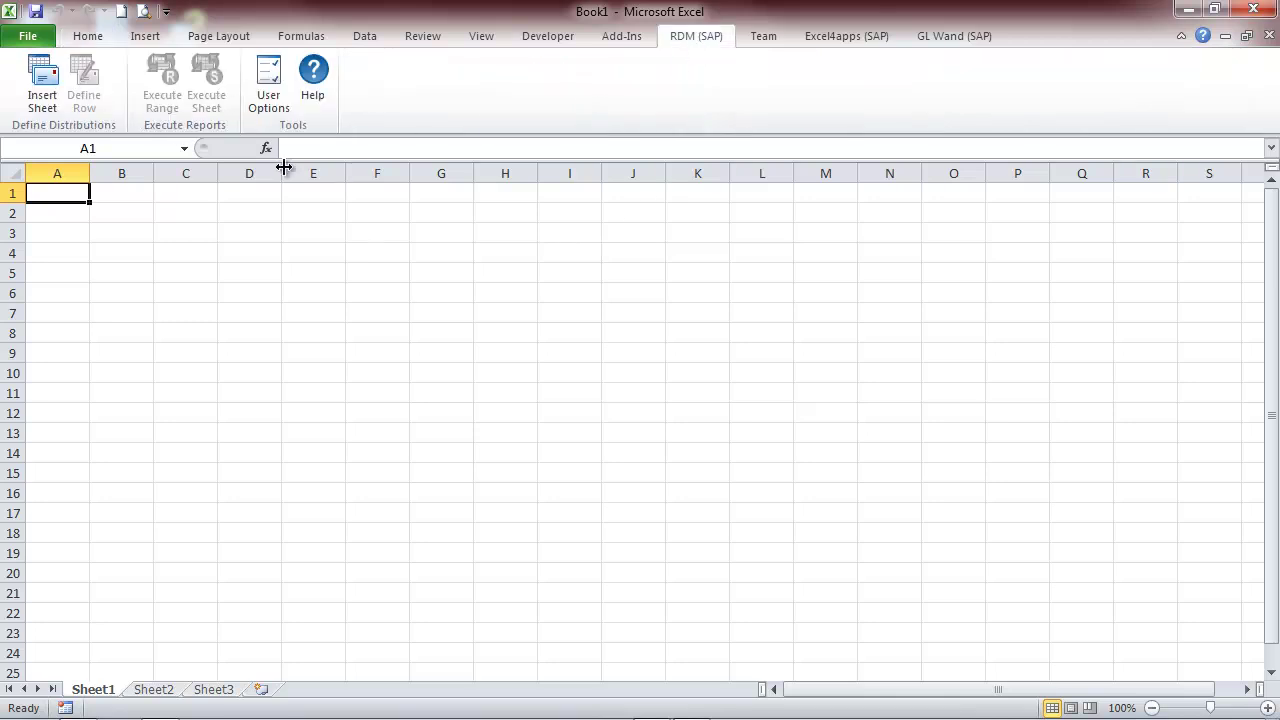
left_click(268, 101)
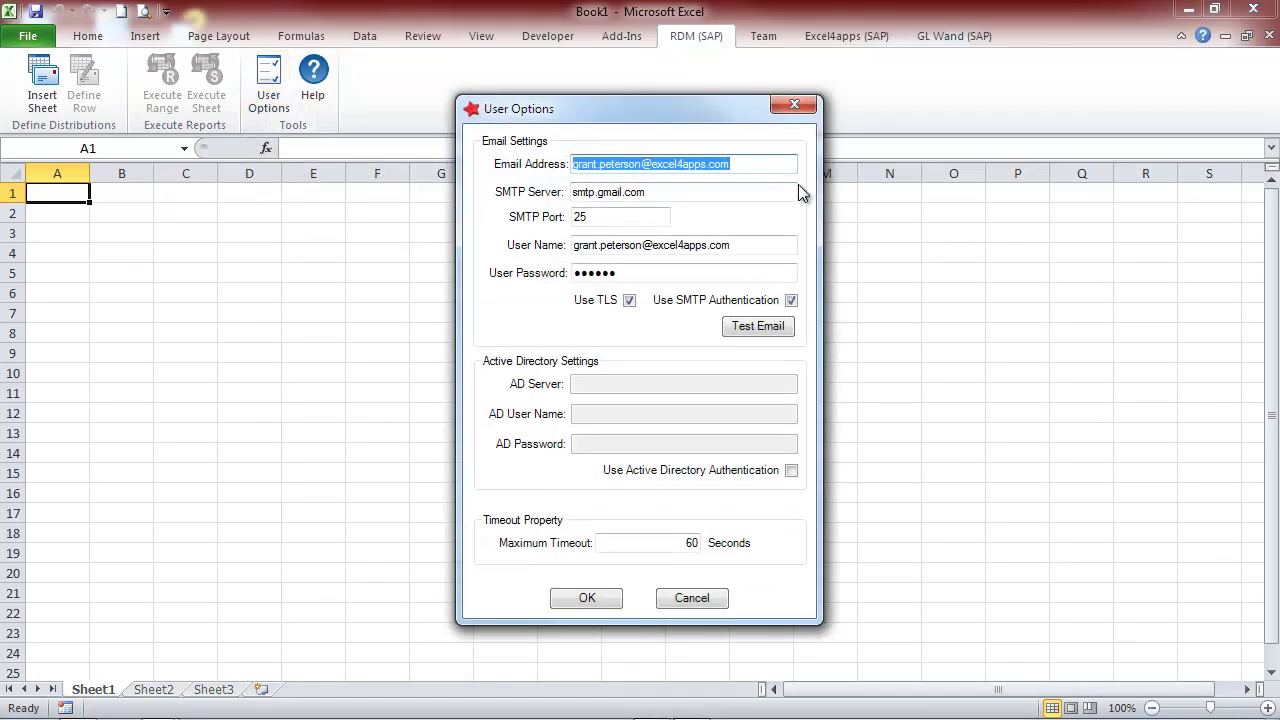
left_click(590, 598)
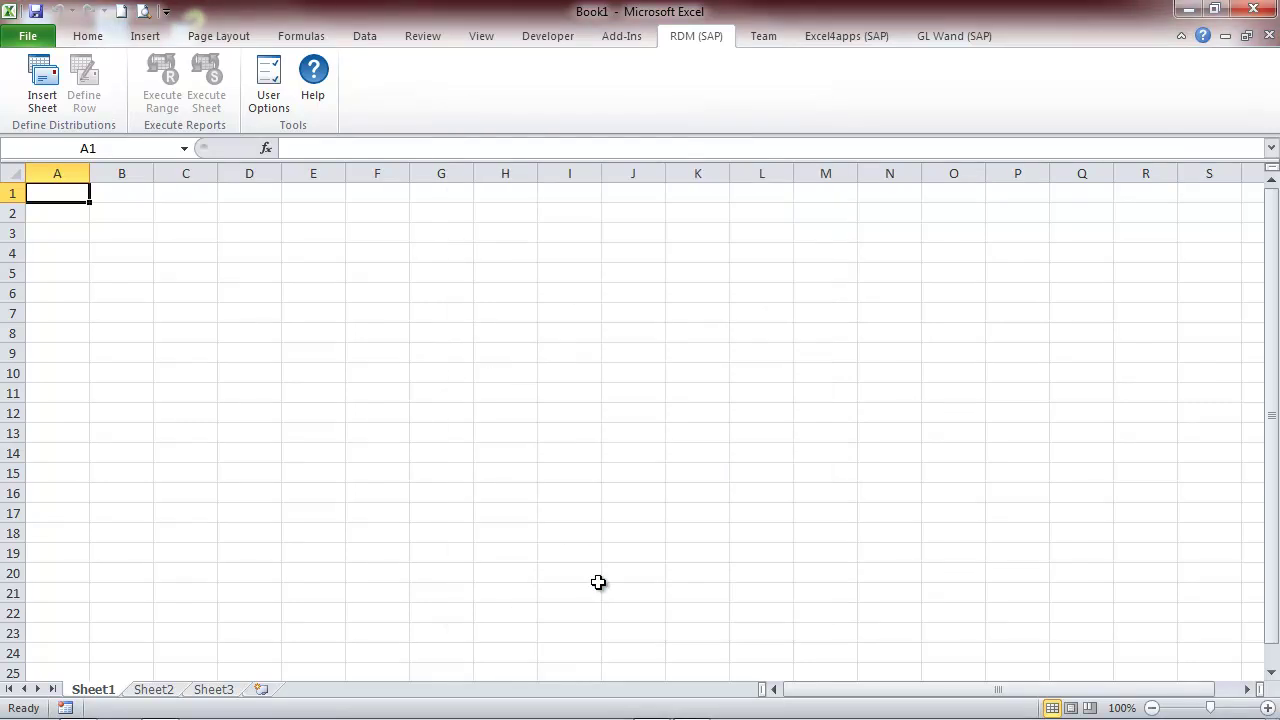
Log on to the E4A DEV SAP system with the account password and work with company codes 1000 and 2000.
left_click(825, 38)
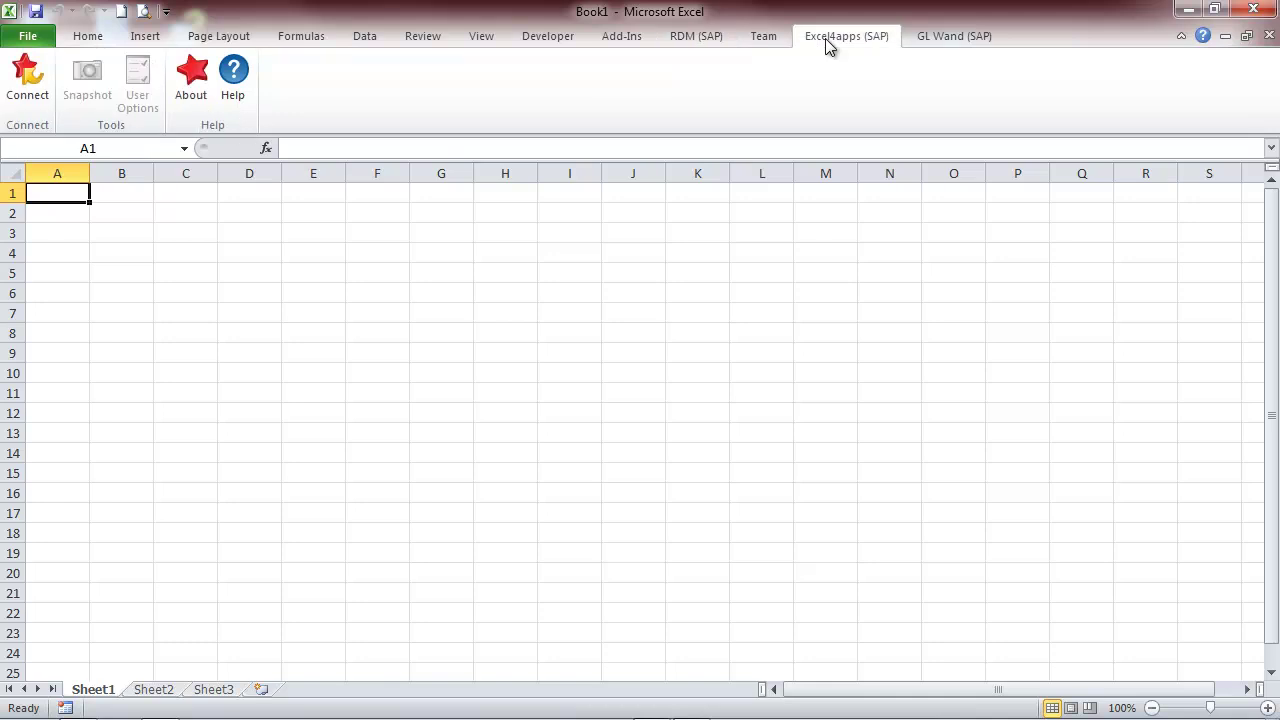
left_click(37, 92)
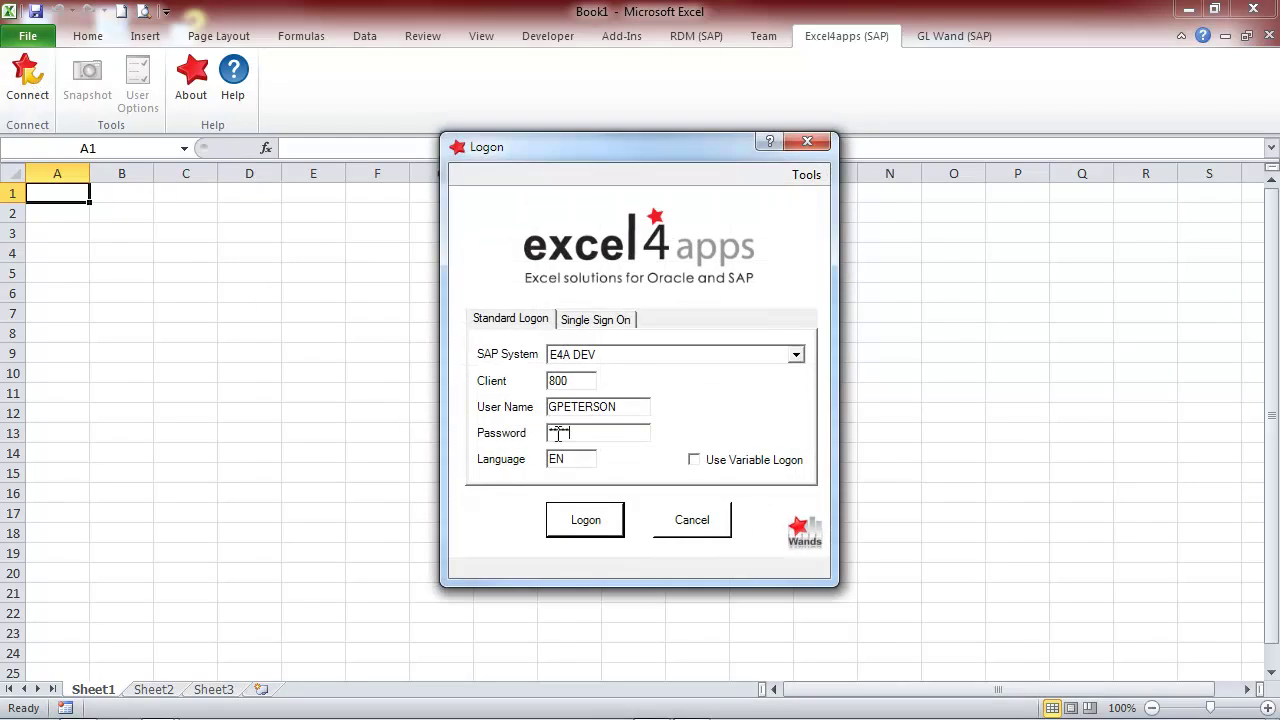
left_click(573, 534)
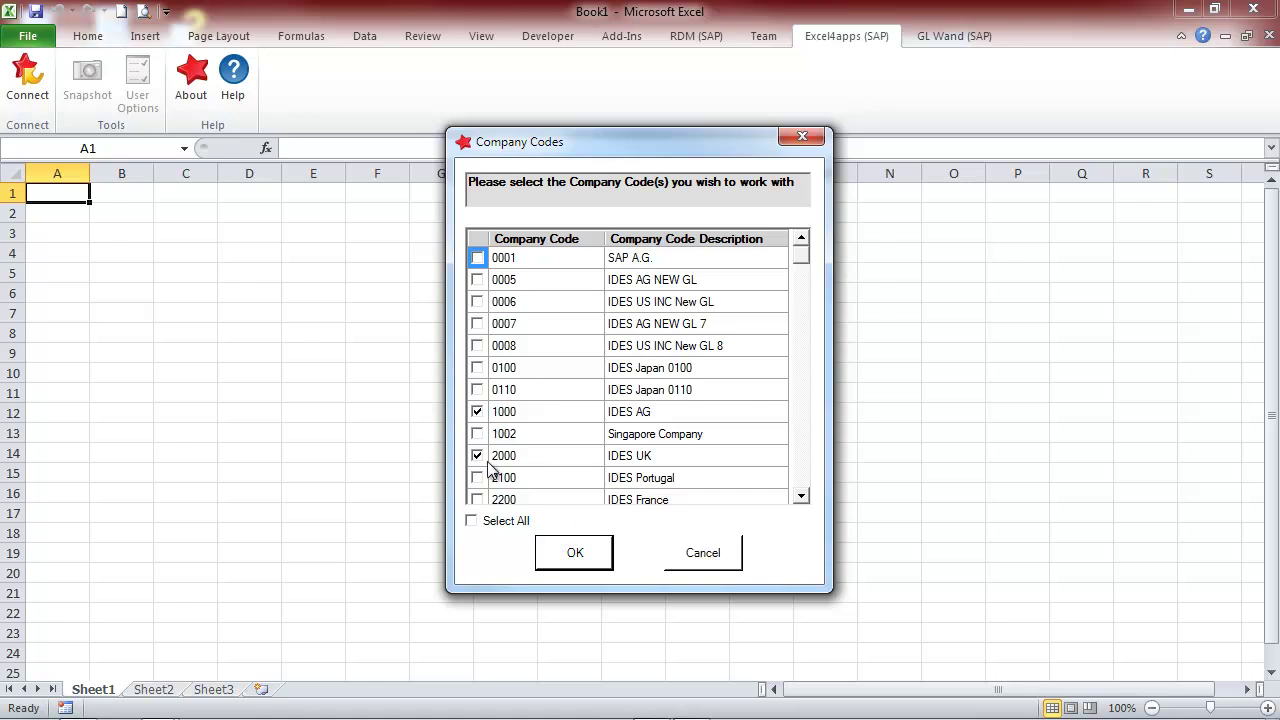
left_click(570, 552)
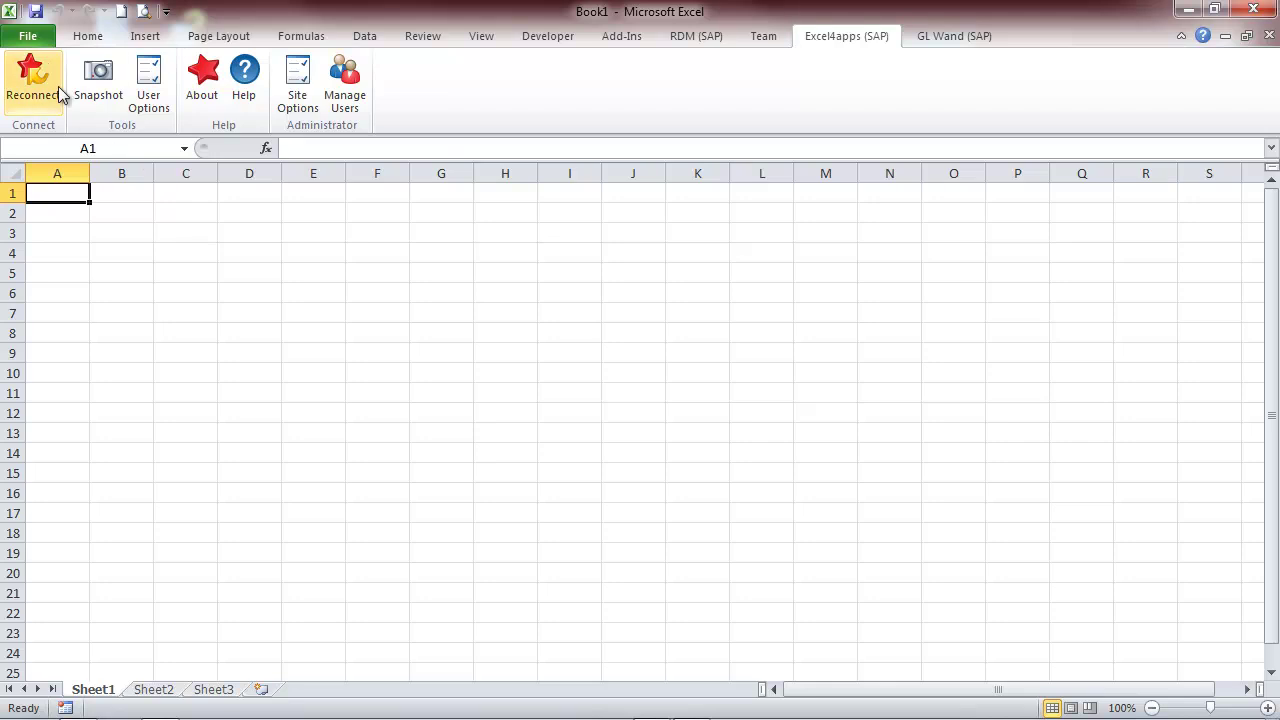
Open Demo (SAP).xls, inspect the named Company Code and Period cells, and close the workbook without saving.
left_click(29, 37)
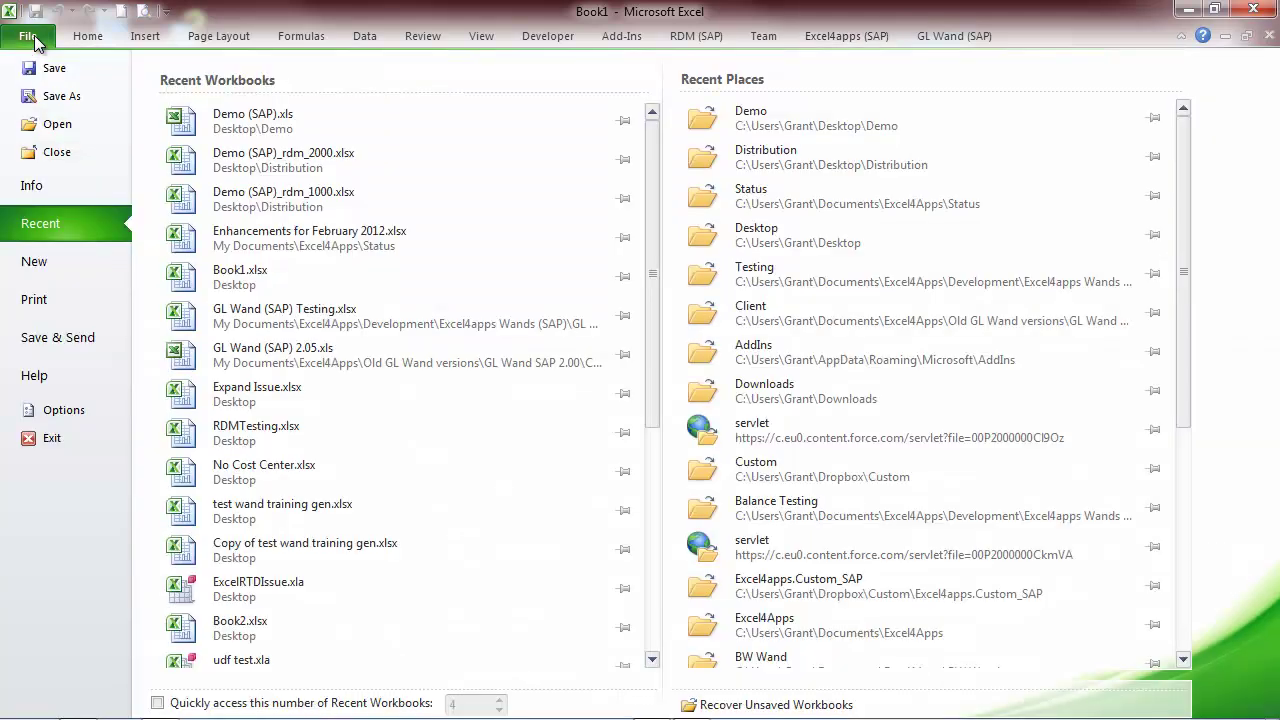
left_click(271, 124)
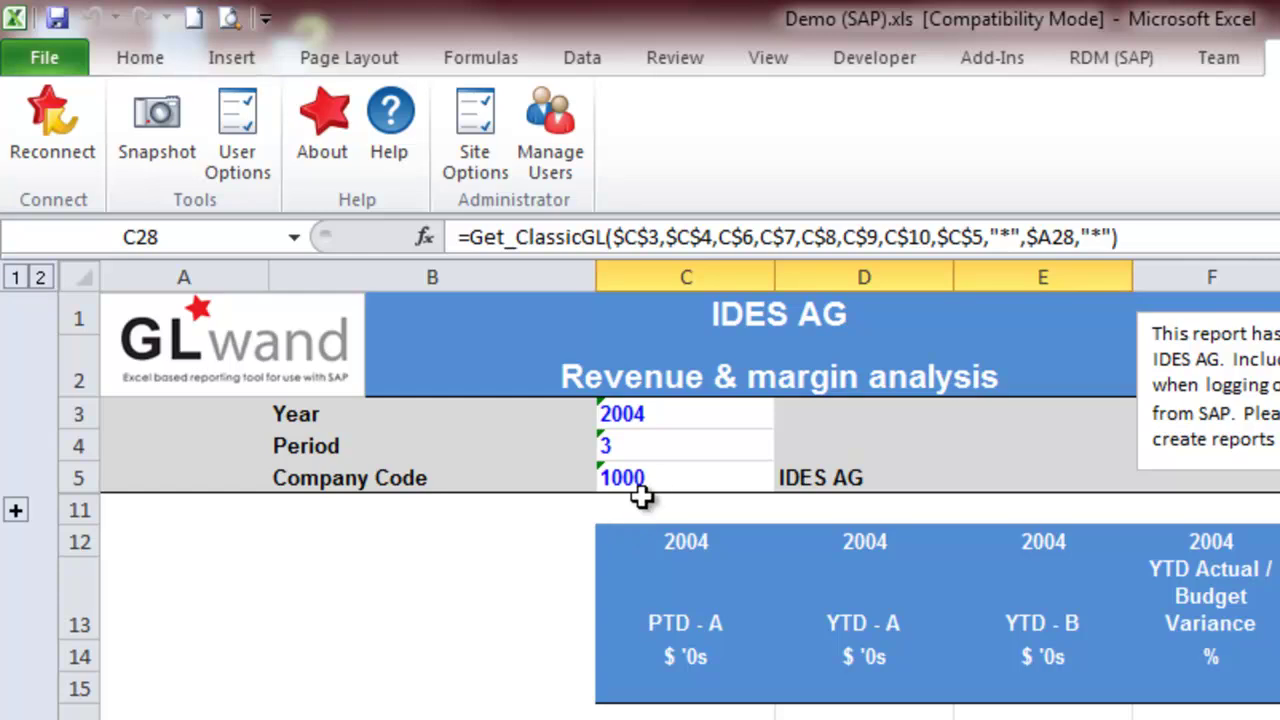
left_click(640, 477)
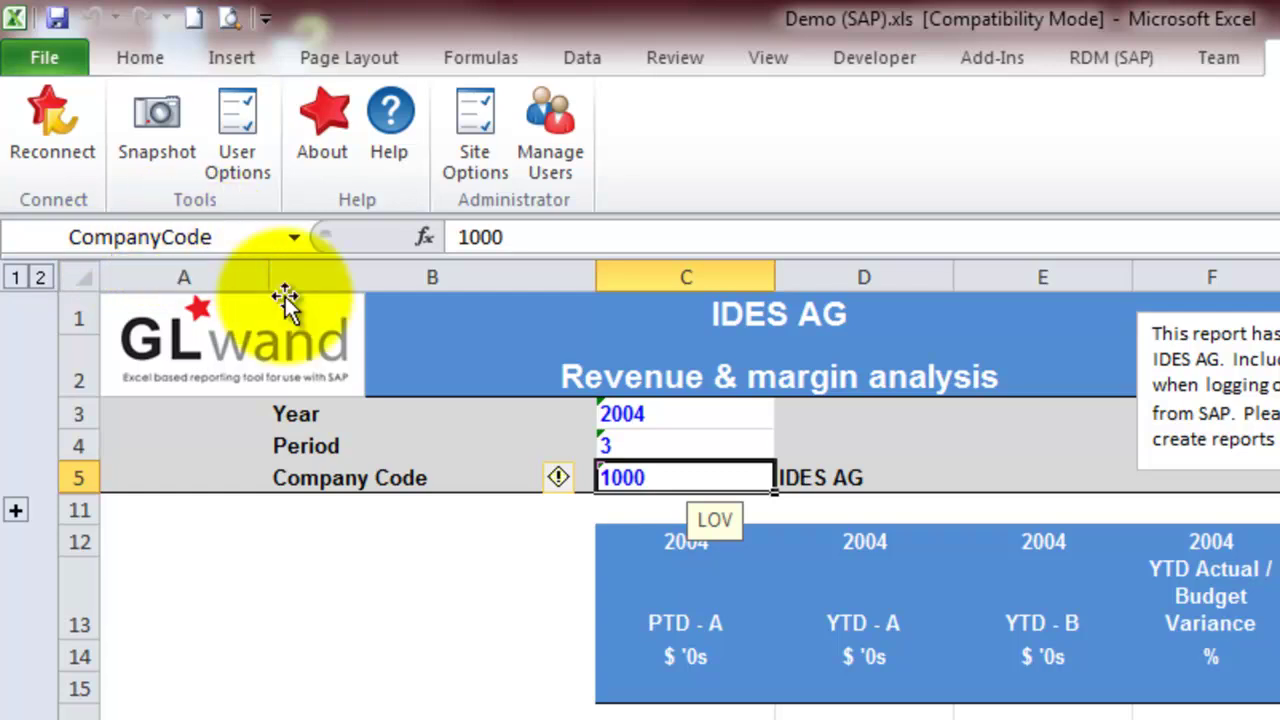
left_click(628, 440)
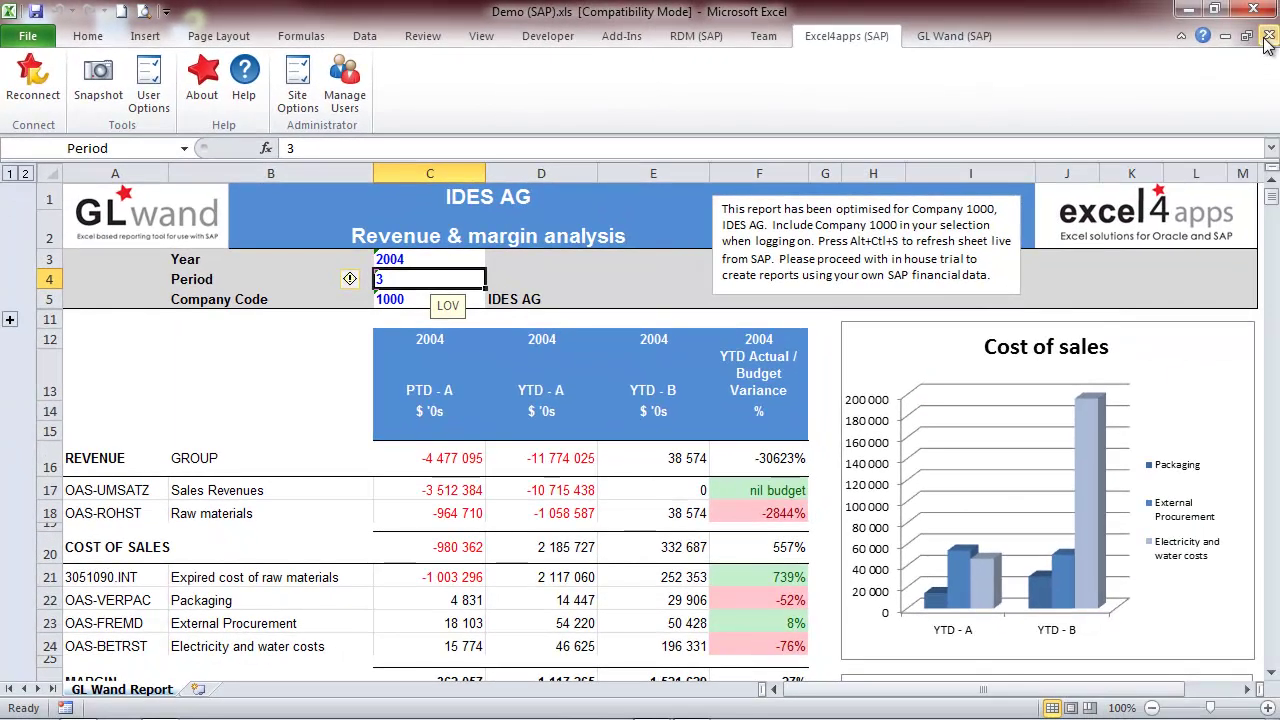
left_click(1268, 35)
left_click(636, 395)
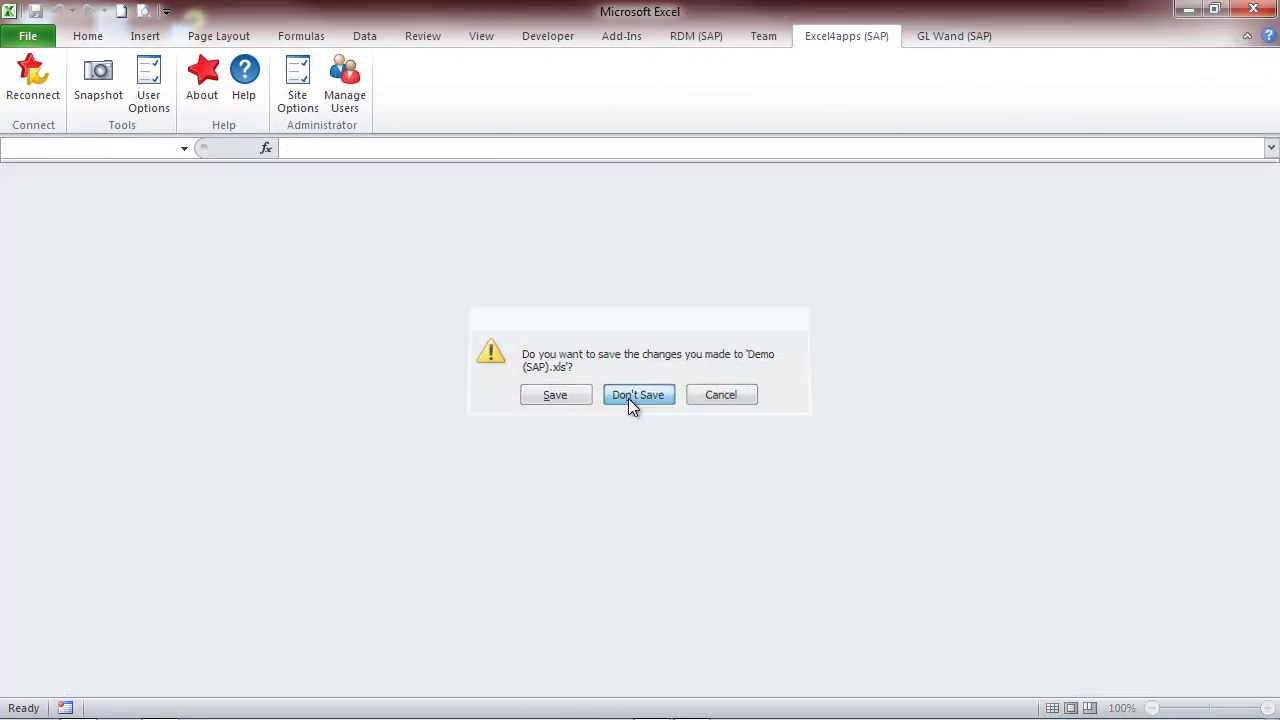
Create a blank workbook and insert the RDM report distribution template on its first sheet.
left_click(120, 12)
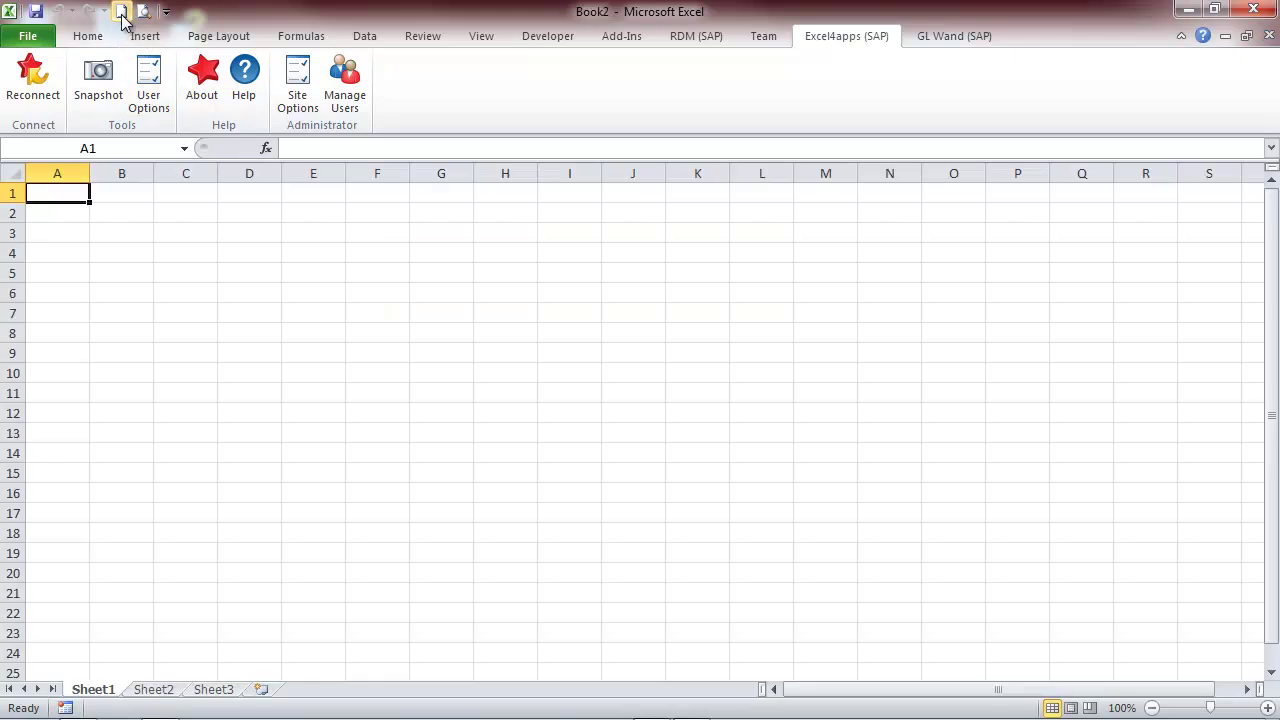
left_click(697, 38)
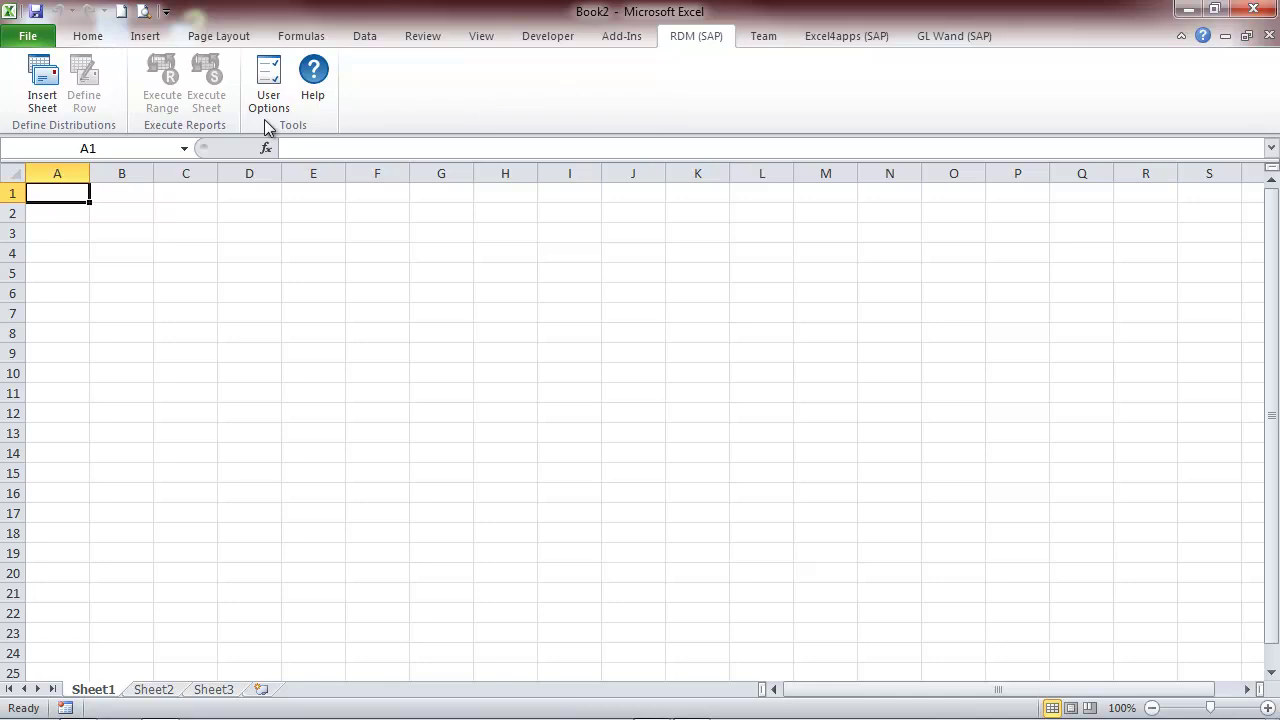
left_click(42, 104)
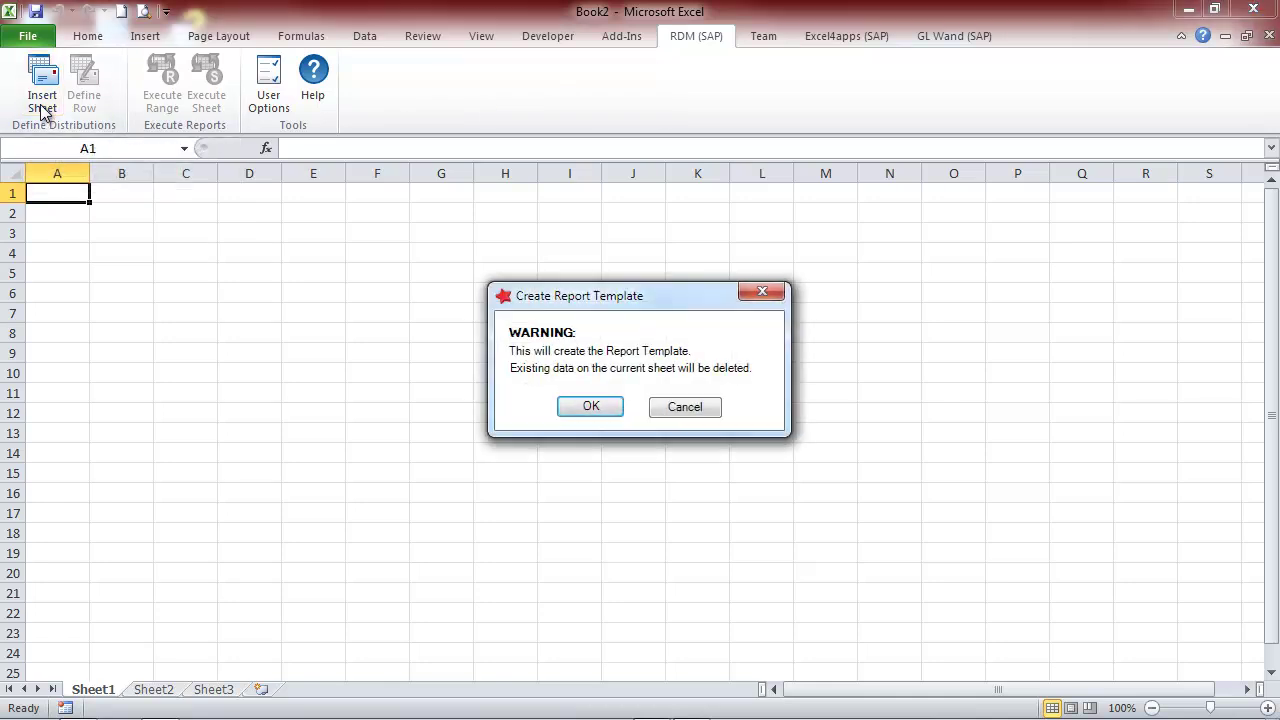
left_click(591, 407)
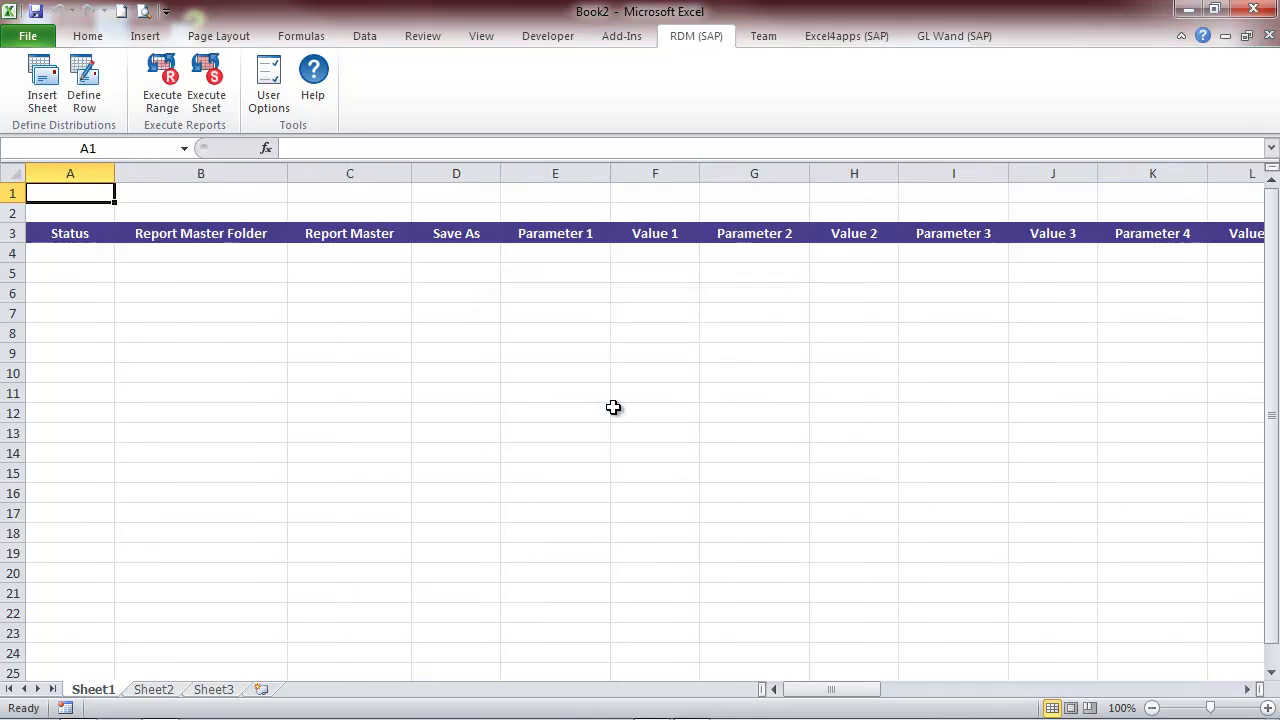
Start a new report definition row with Demo (SAP).xls from the Demo folder as the report master.
left_click(85, 101)
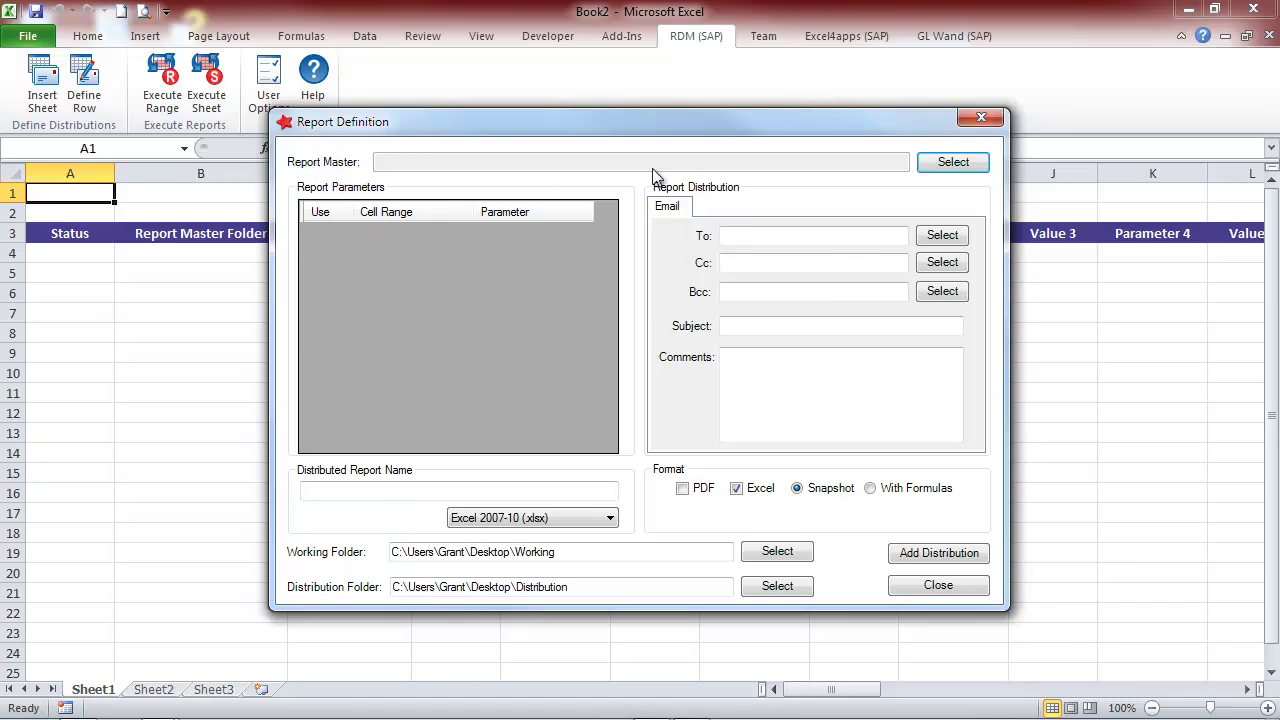
left_click(943, 162)
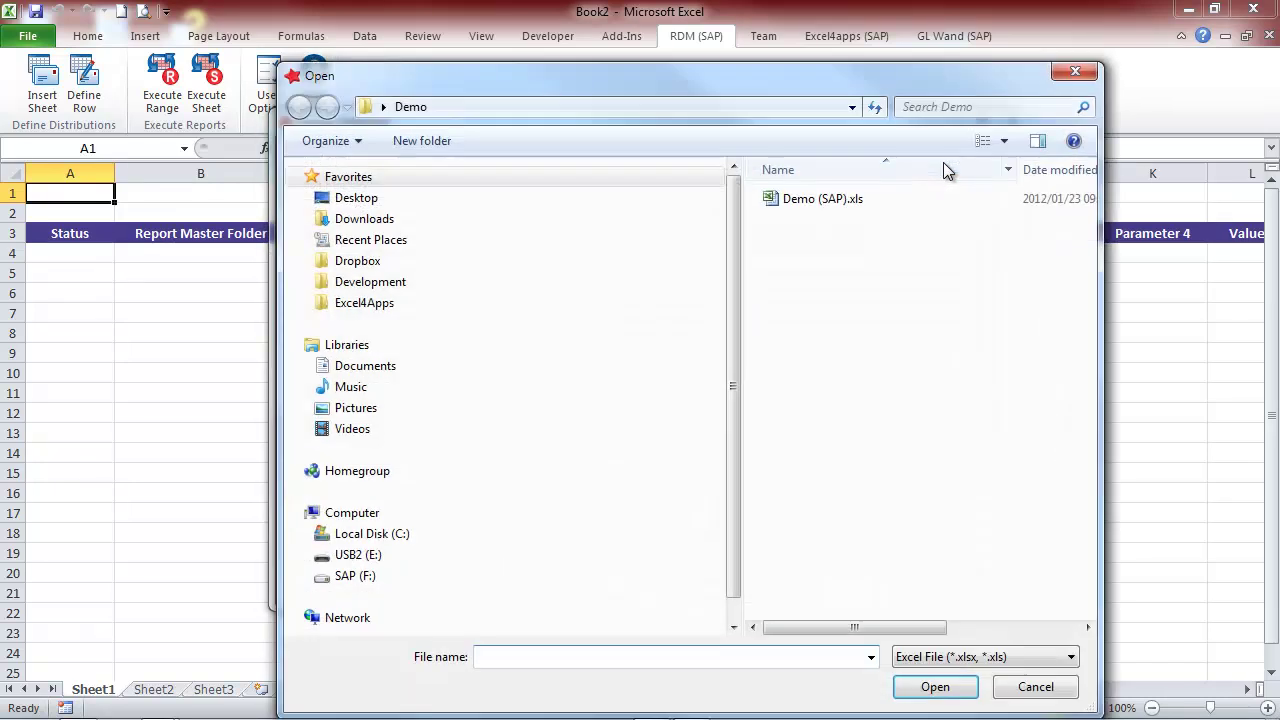
double_click(805, 202)
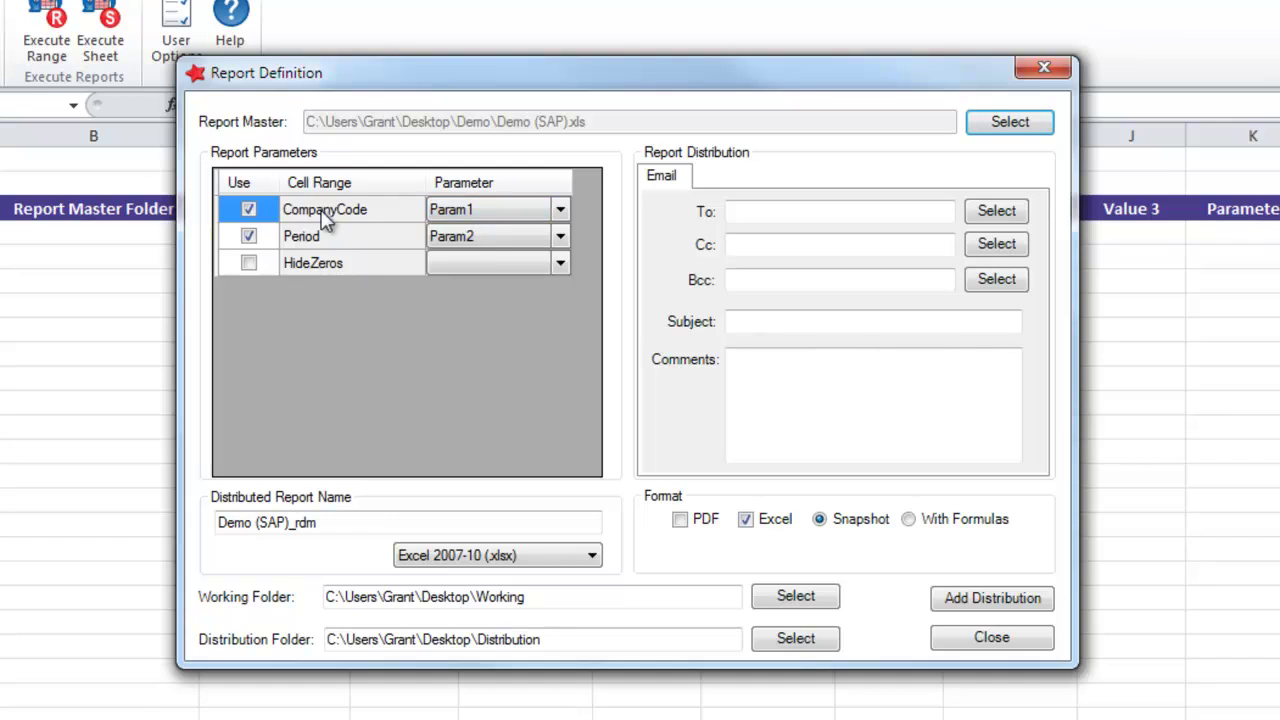
Enter the recipient's email address and set both the email subject and comments to "RDM Demo".
left_click(737, 207)
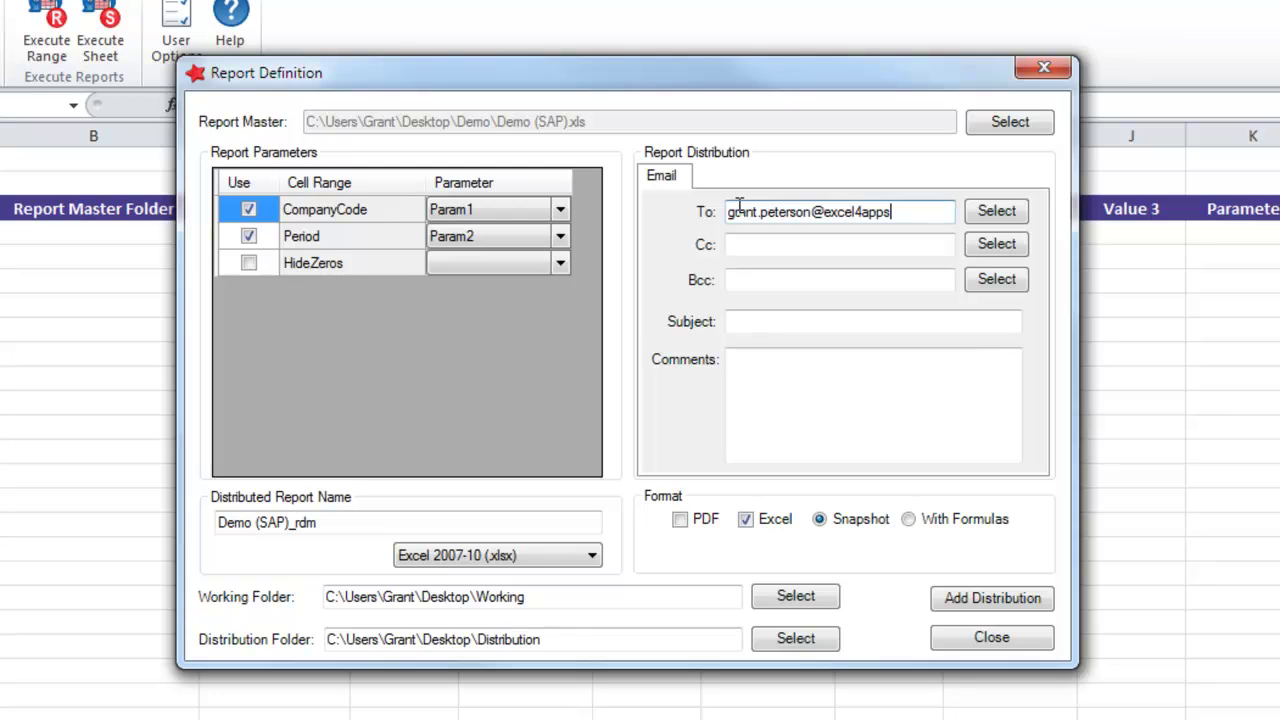
left_click(746, 321)
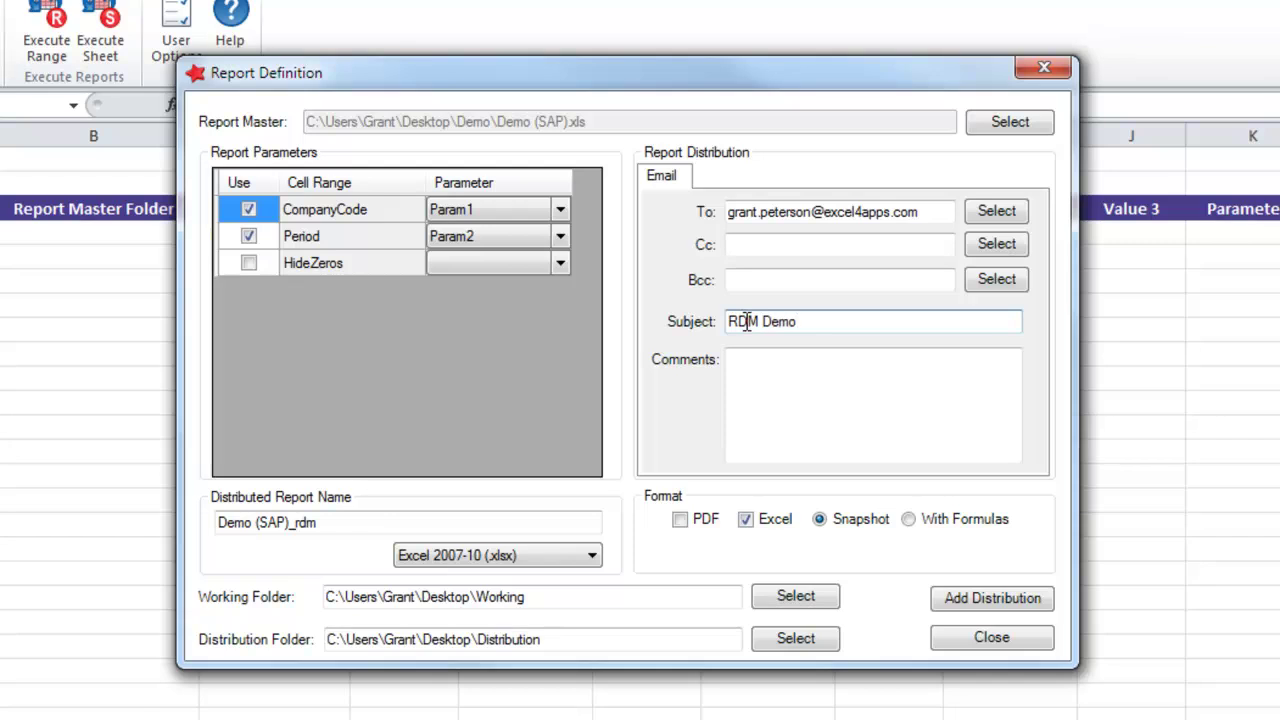
key("Tab")
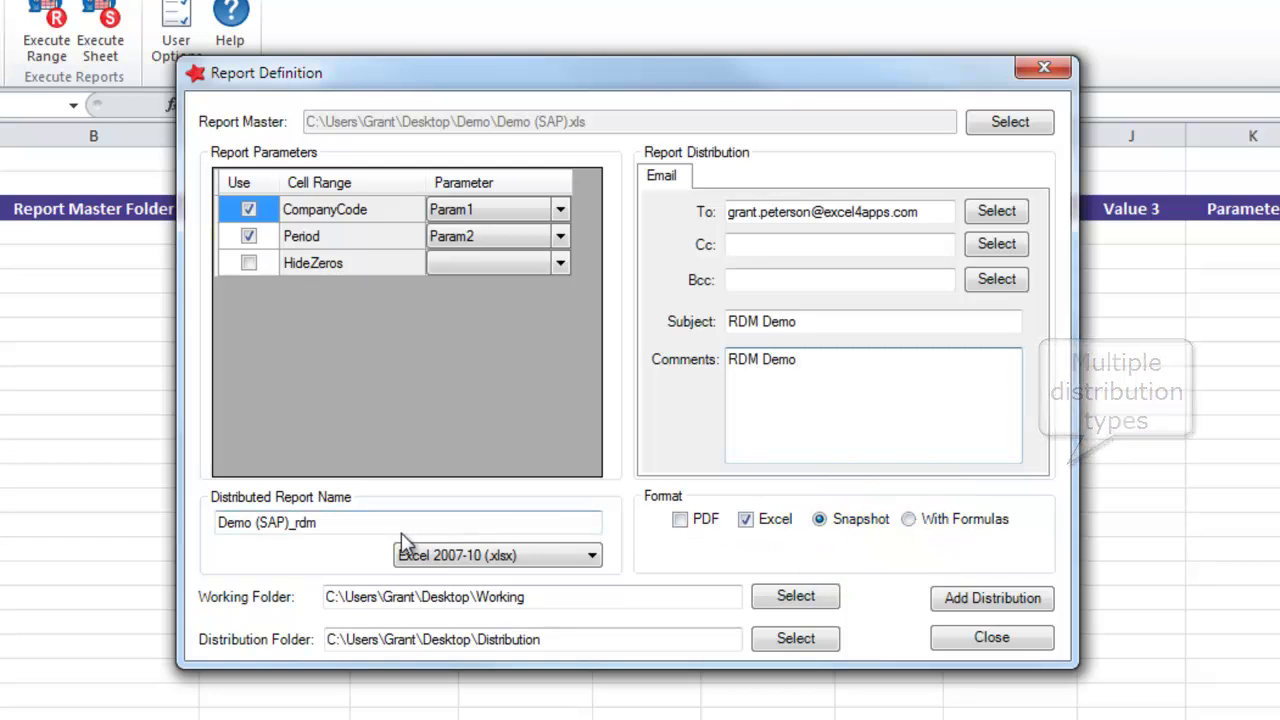
Name the distributed report "Demo (SAP)_rdm_1000" and add it as a distribution.
left_click(326, 524)
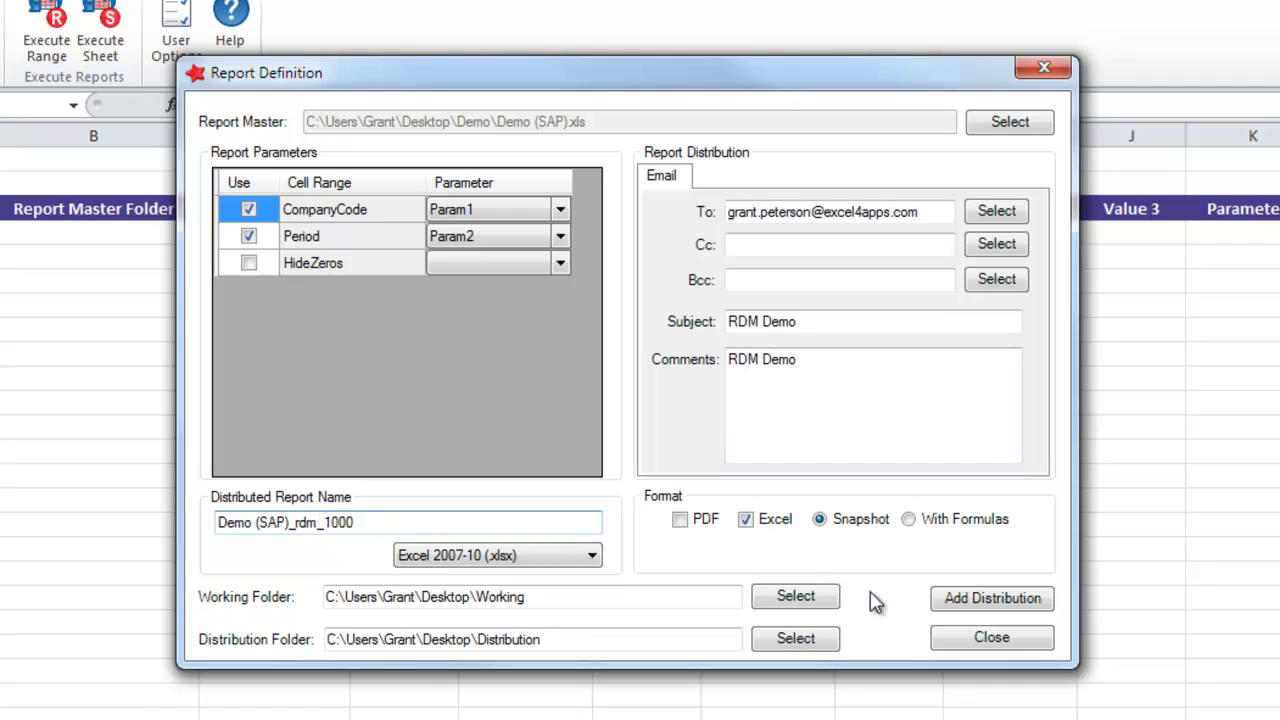
left_click(951, 606)
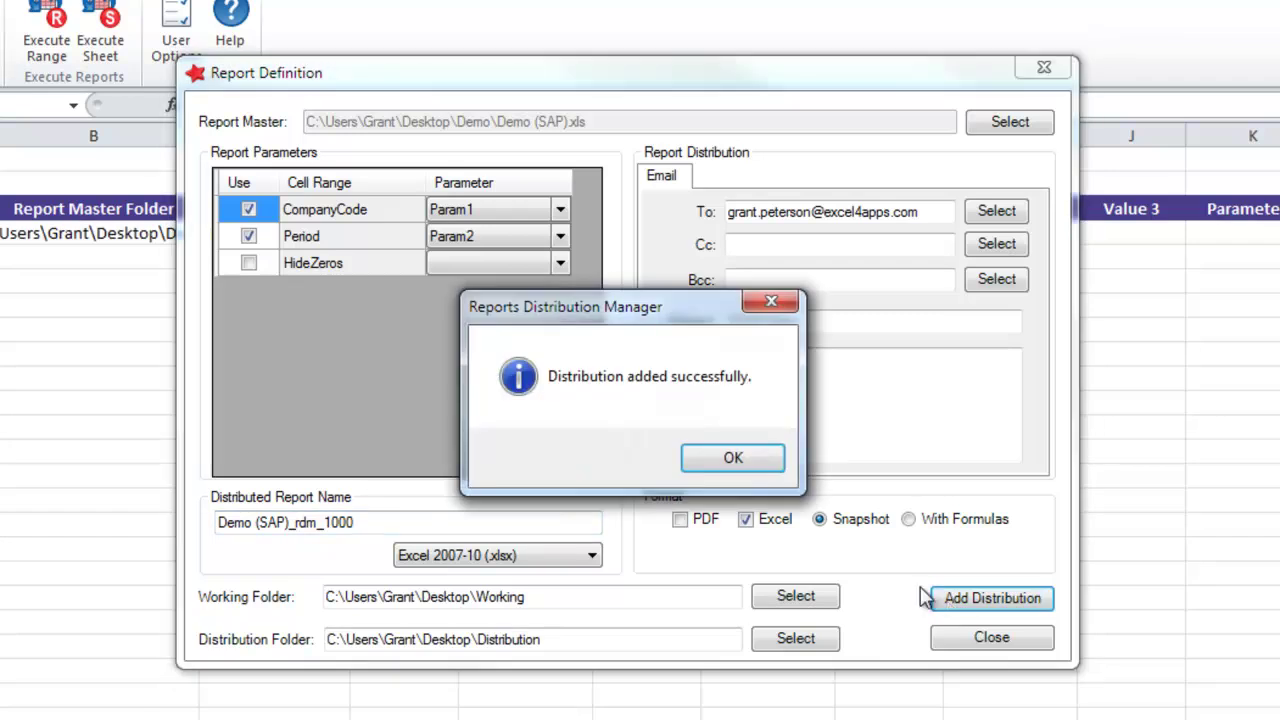
left_click(733, 460)
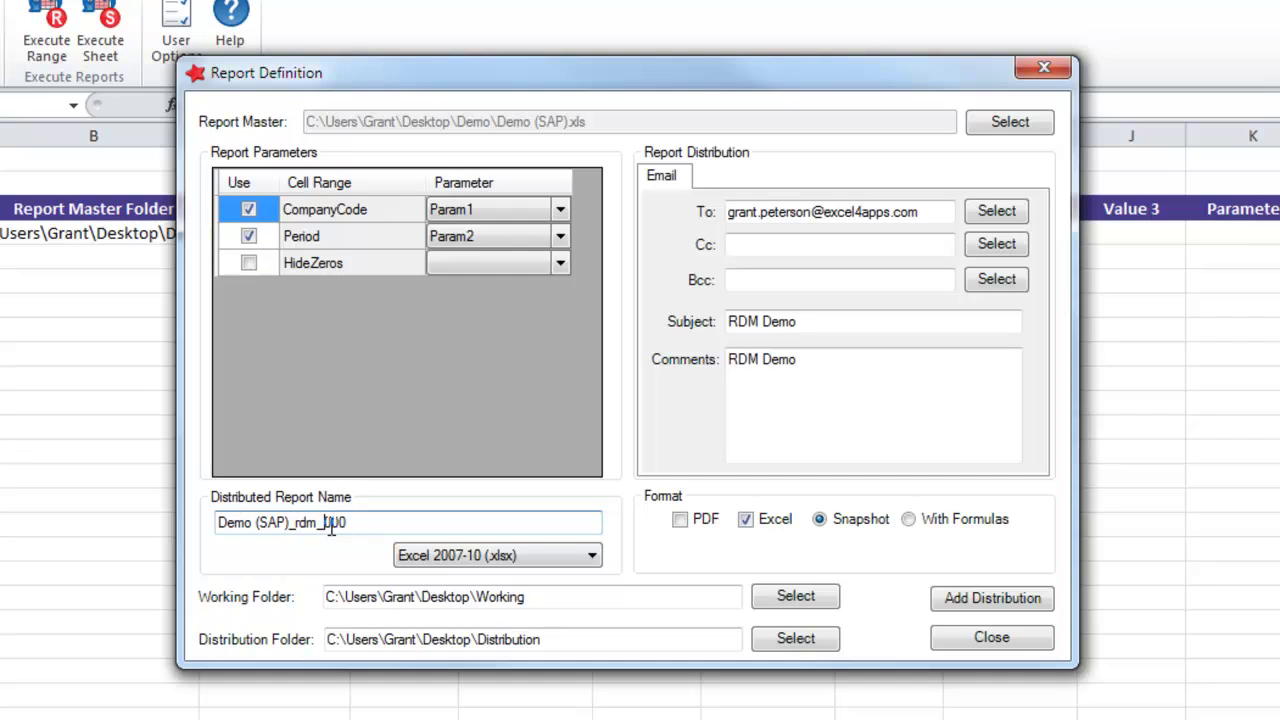
Add a second distribution with the report name "Demo (SAP)_rdm_2000" and close the report definition.
left_click(953, 598)
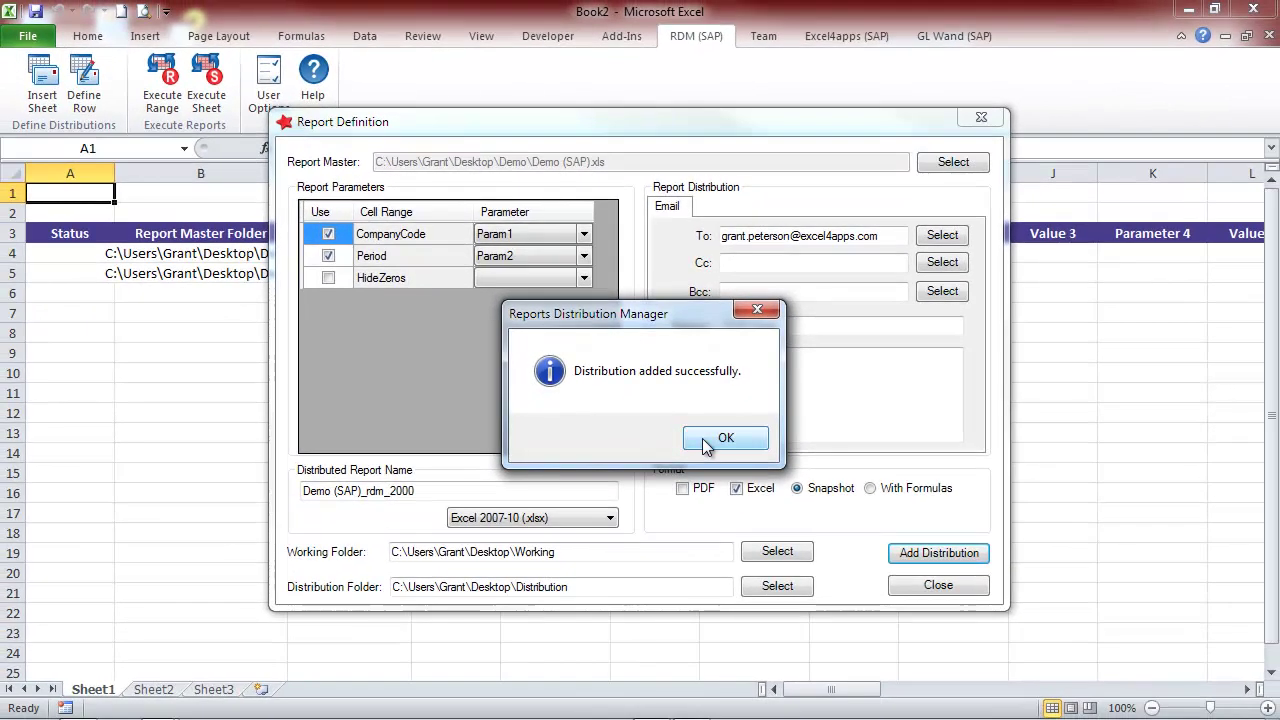
left_click(724, 438)
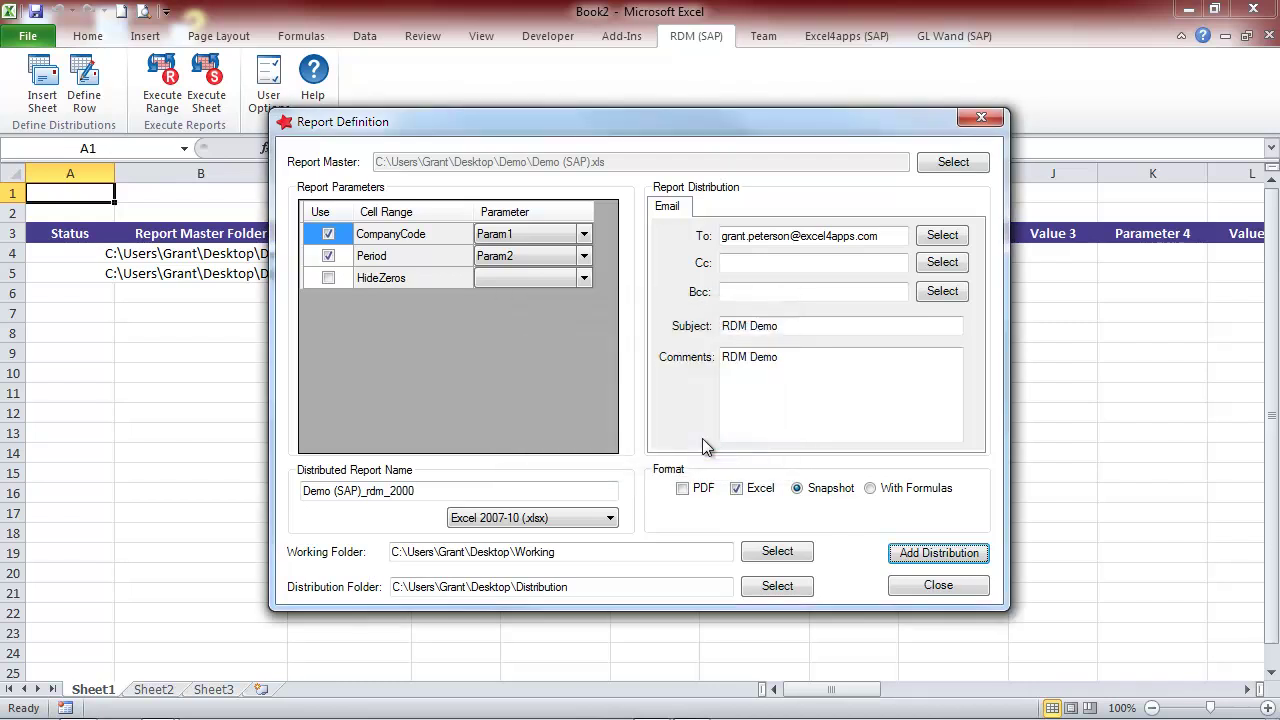
left_click(908, 585)
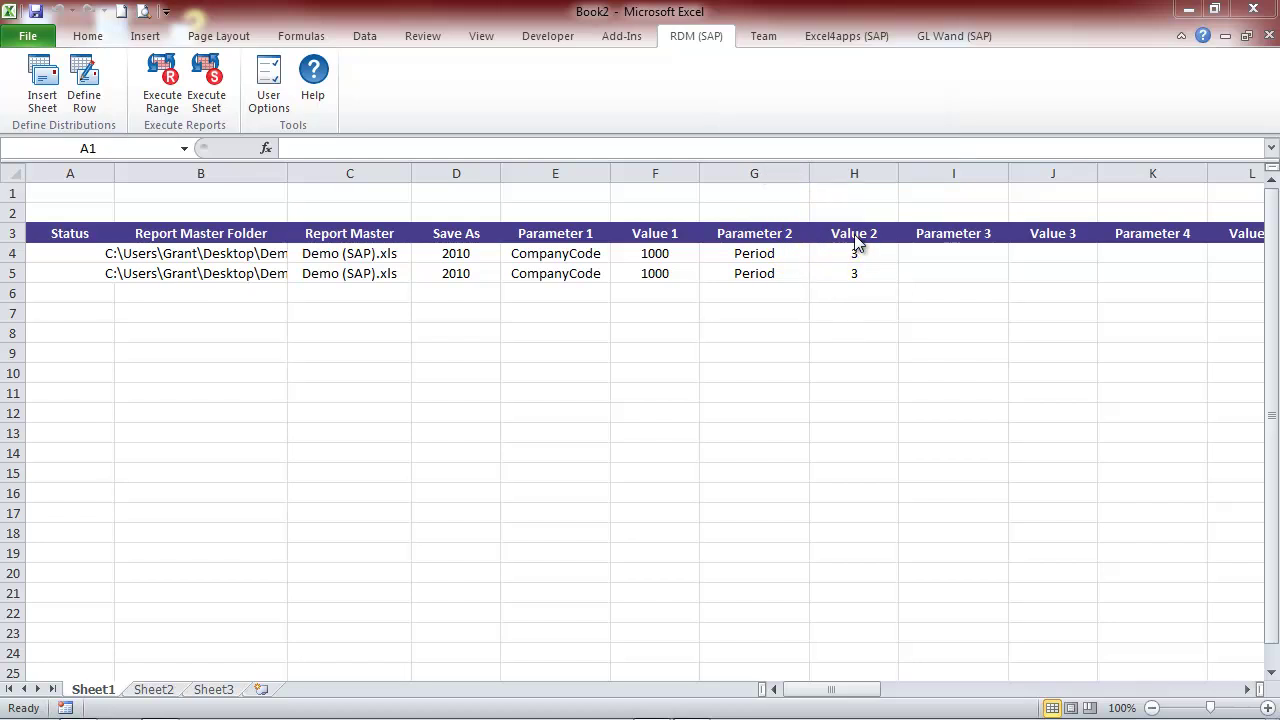
Replace the company code in Value 1 of the second distribution row with 2000 from the list of values.
left_click(650, 276)
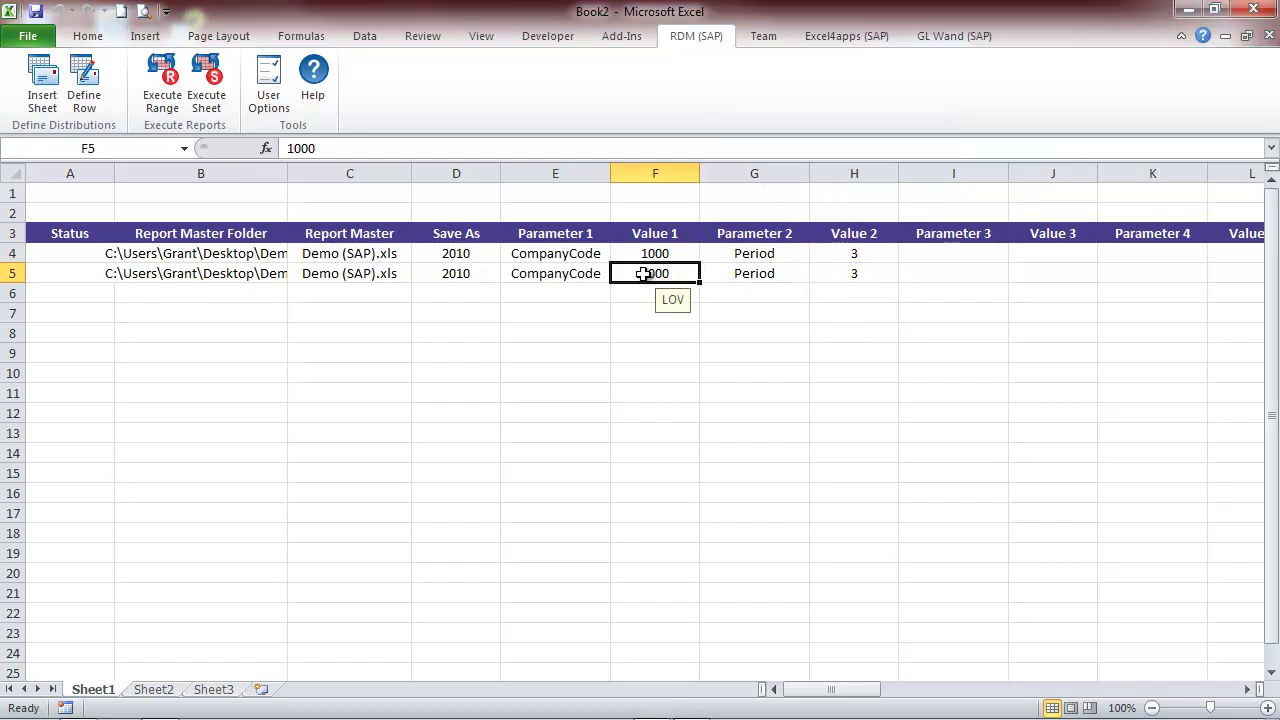
double_click(642, 274)
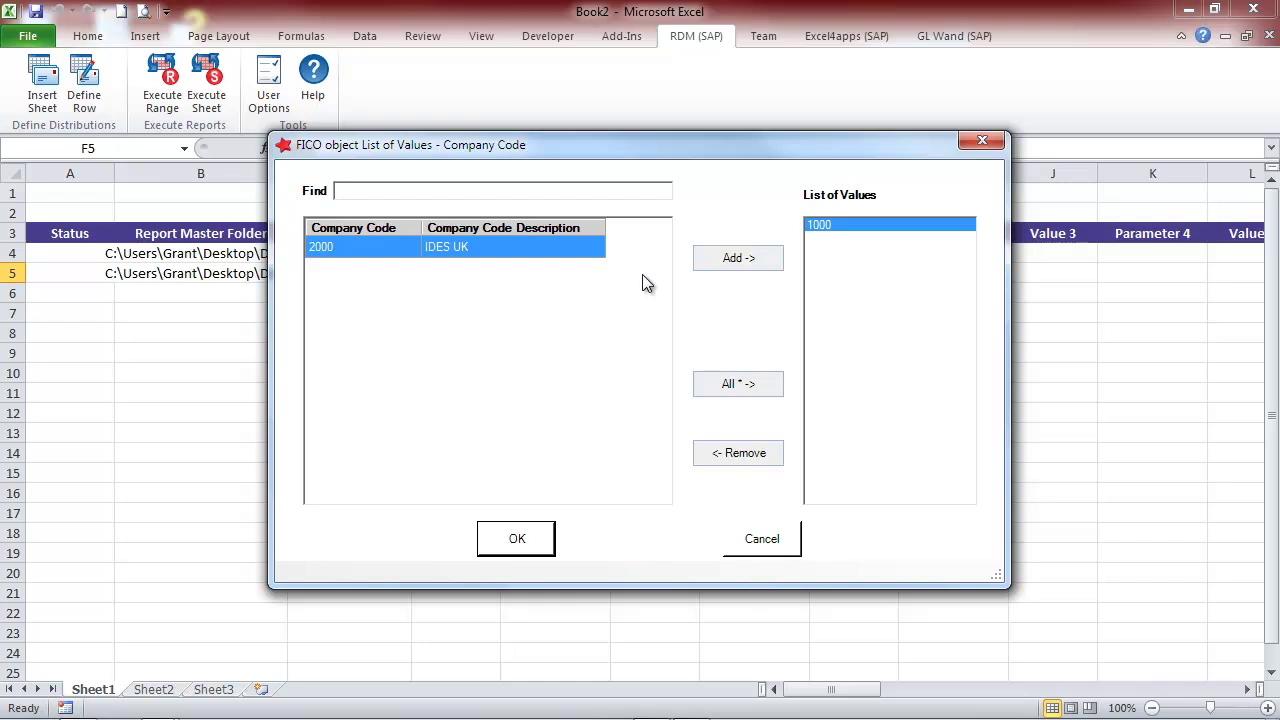
double_click(335, 248)
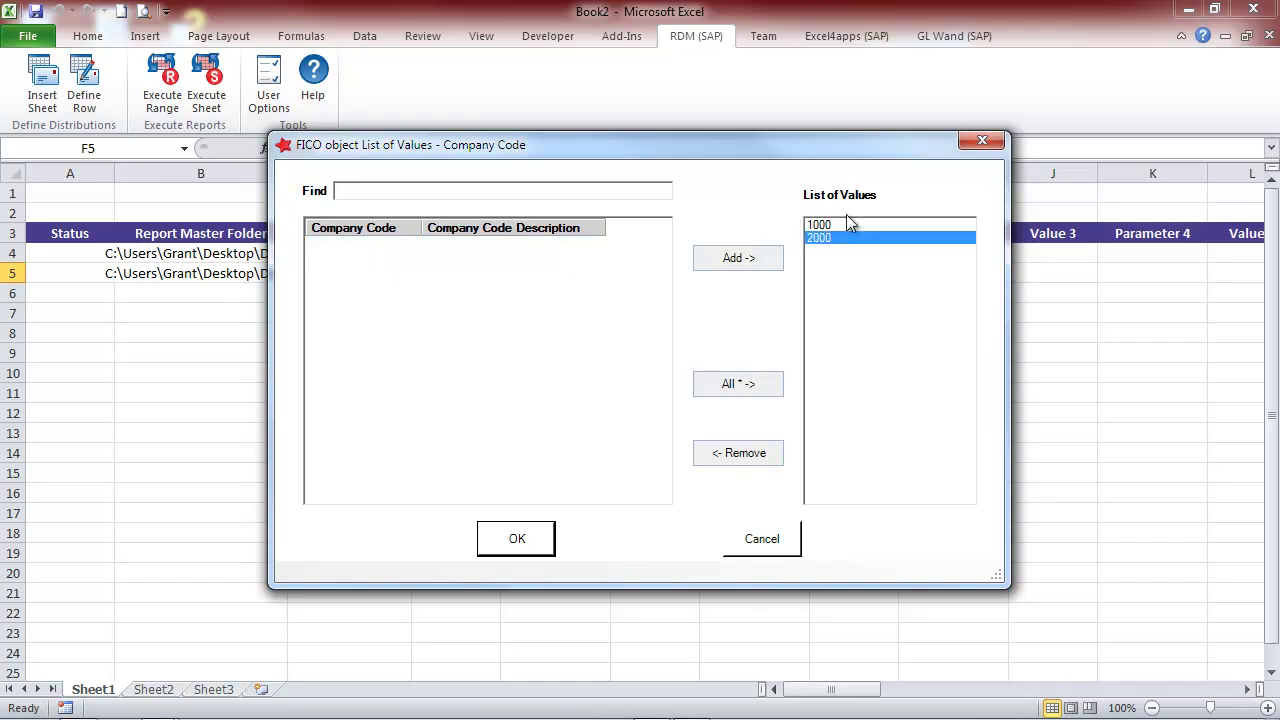
double_click(842, 224)
left_click(508, 537)
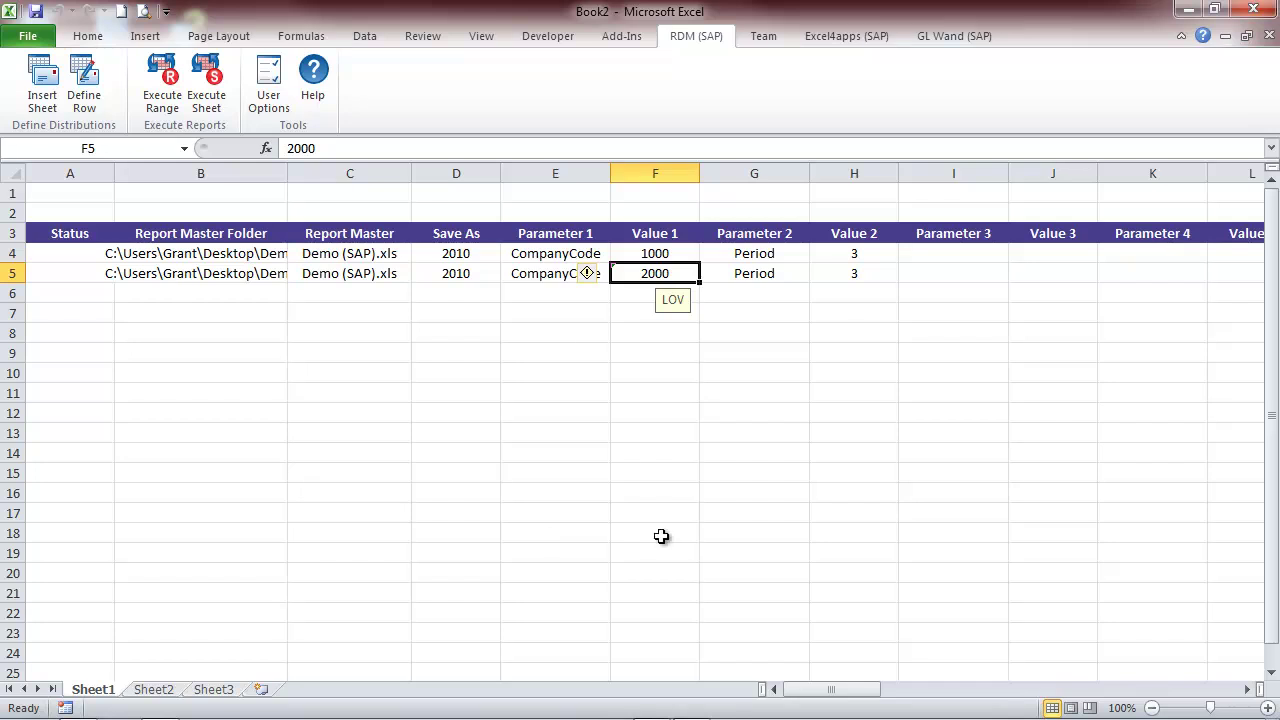
Execute the whole sheet to distribute the reports for both rows.
mouse_move(811, 694)
left_mouse_down()
mouse_move(962, 710)
mouse_move(1172, 706)
mouse_move(806, 697)
left_mouse_up()
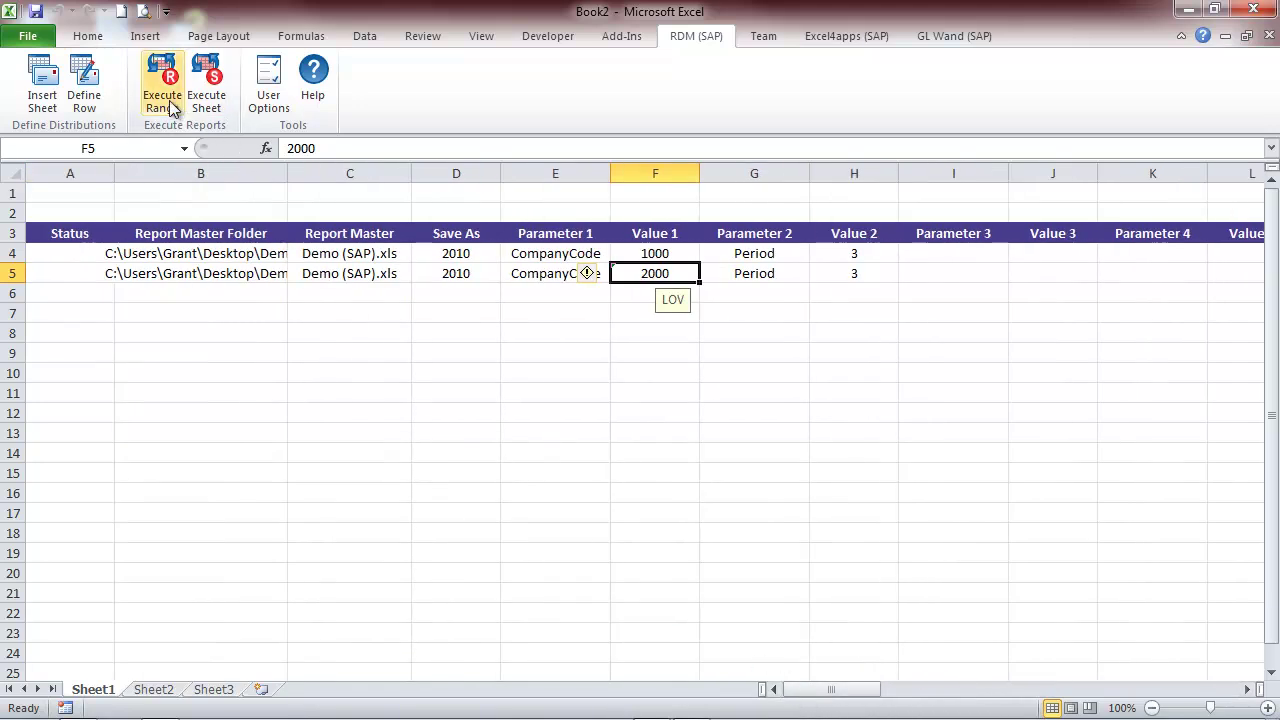
left_click(214, 103)
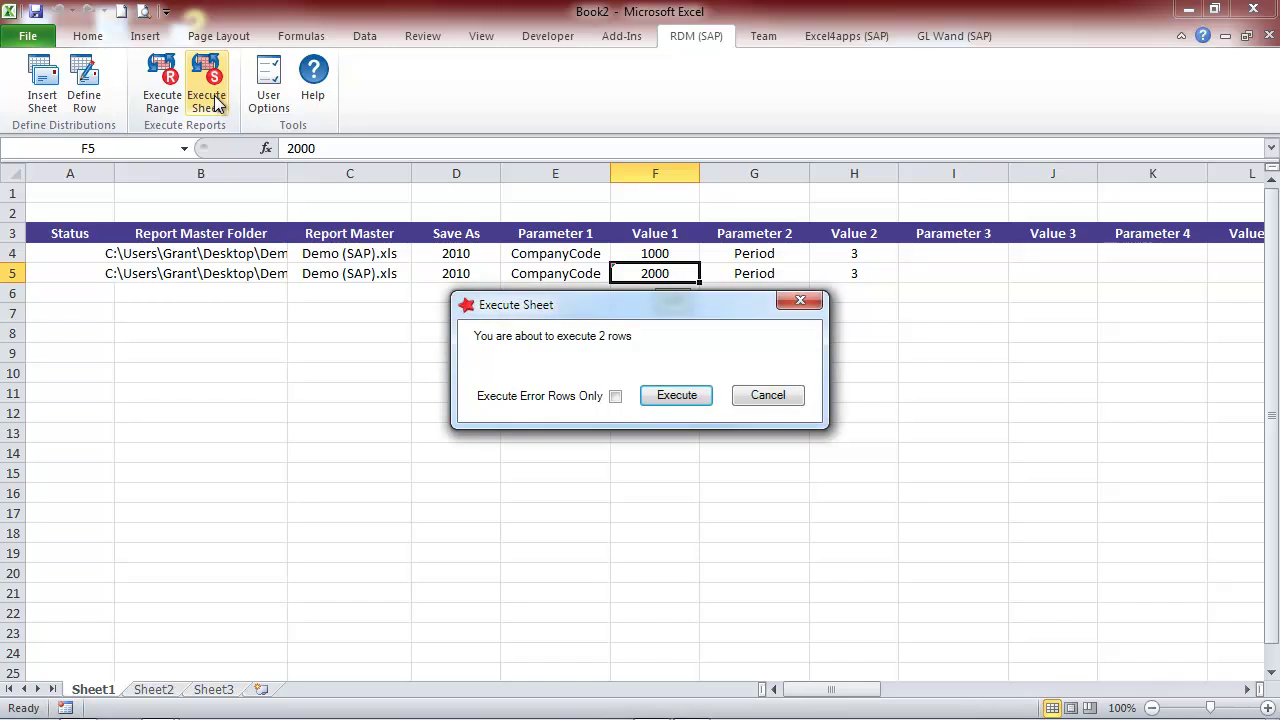
left_click(680, 398)
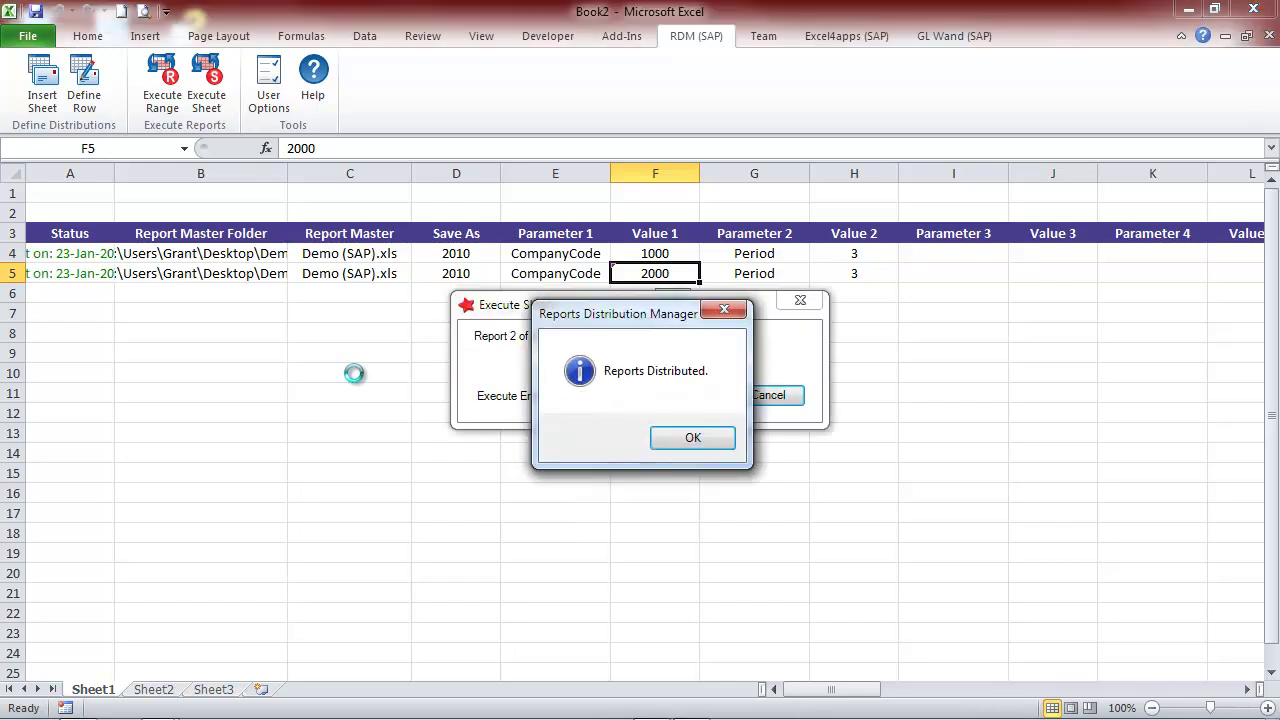
Acknowledge the finished distribution and start saving the workbook under a new name in the Demo folder on the Desktop.
left_click(693, 438)
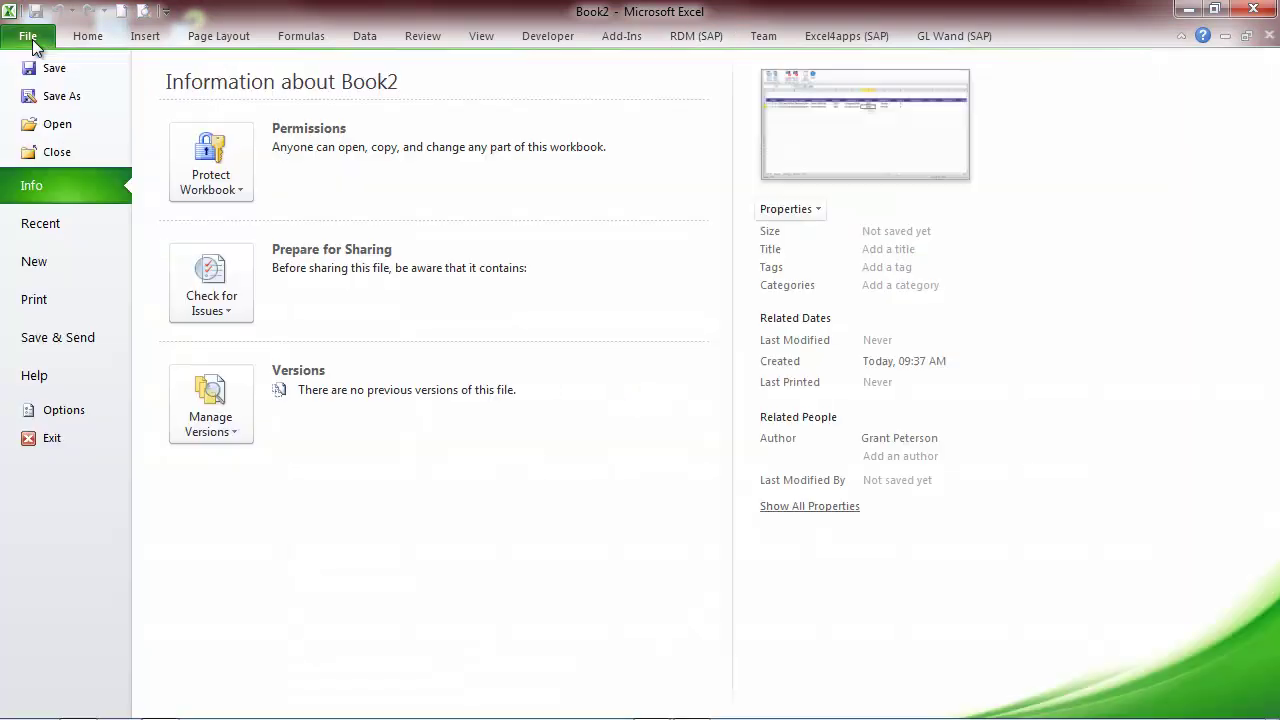
left_click(36, 38)
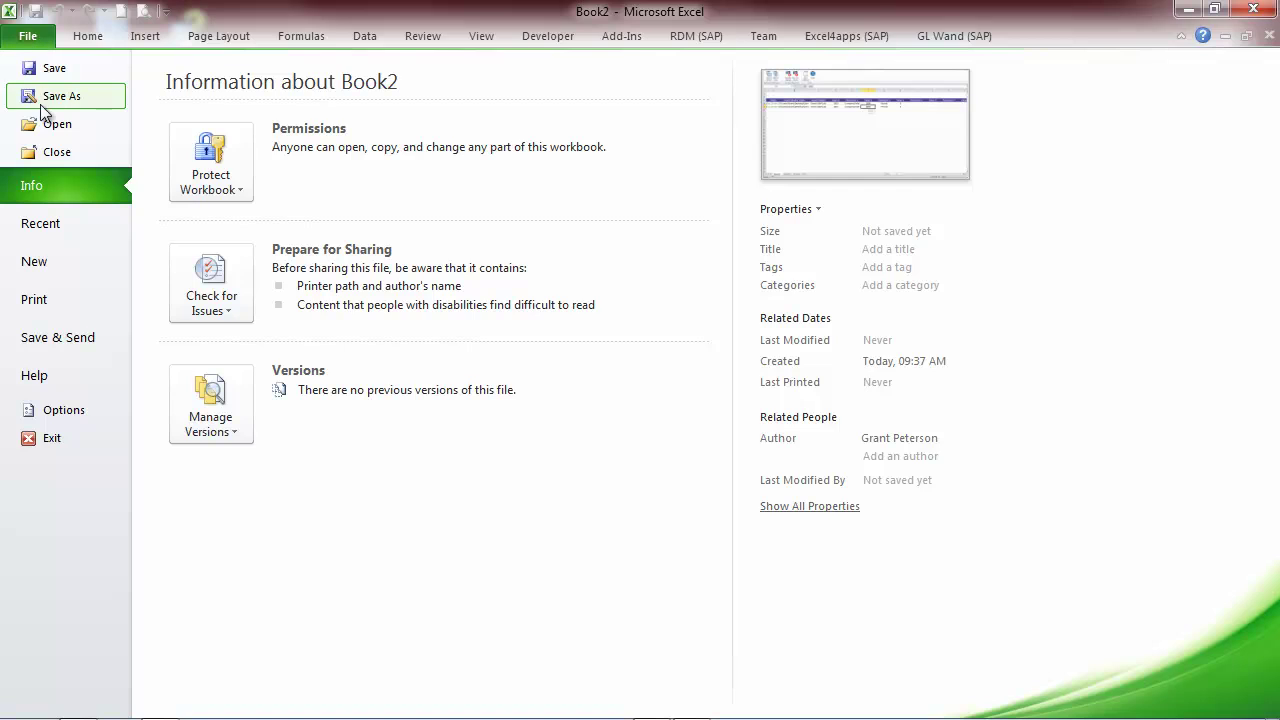
left_click(46, 106)
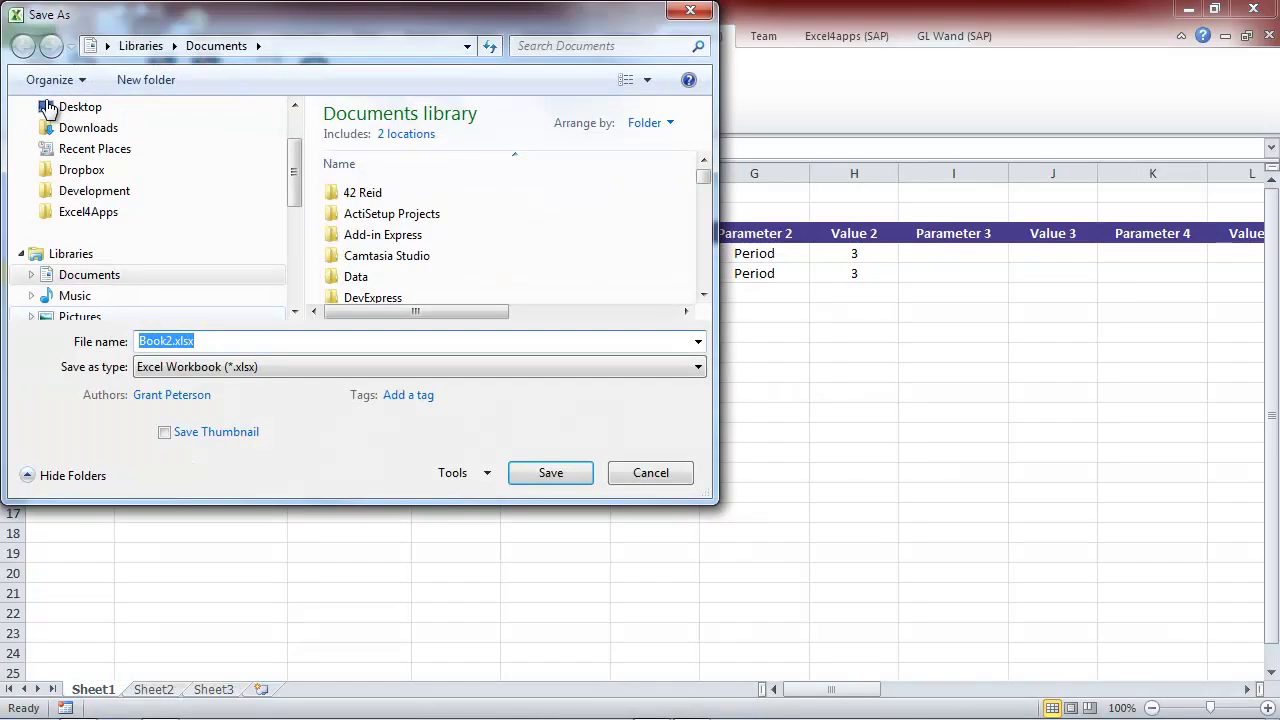
left_click(82, 107)
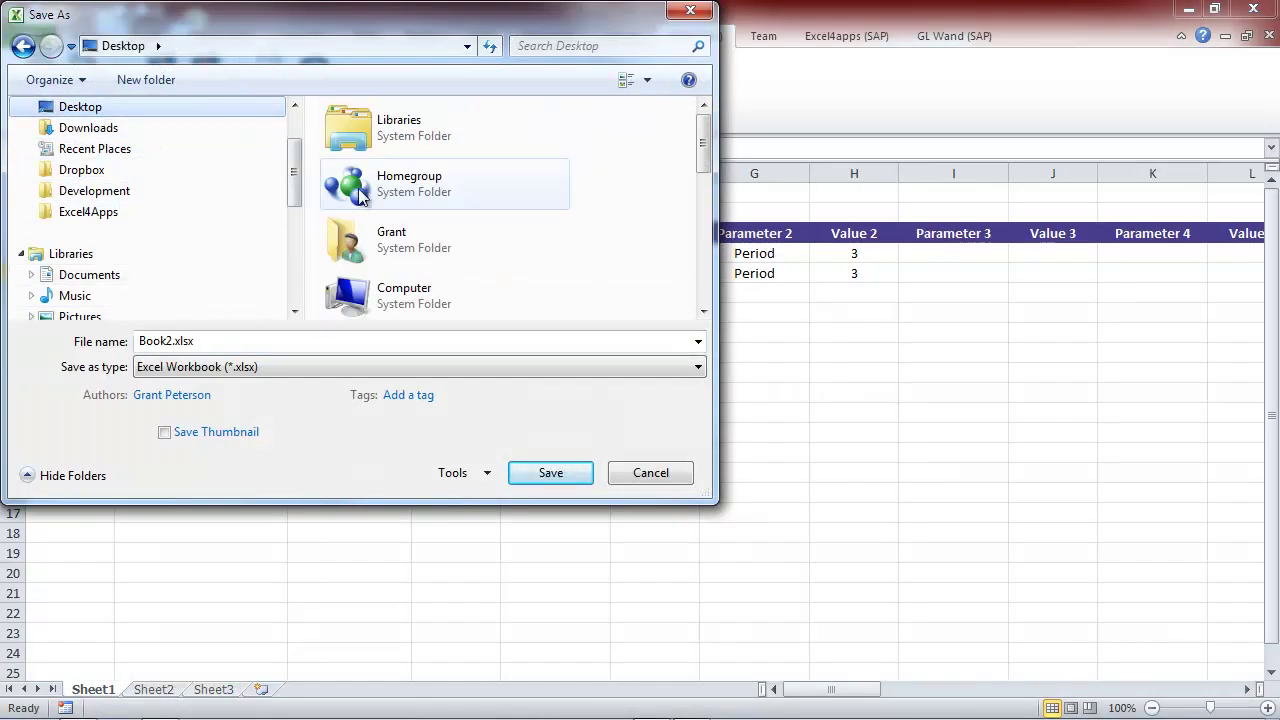
left_click(708, 251)
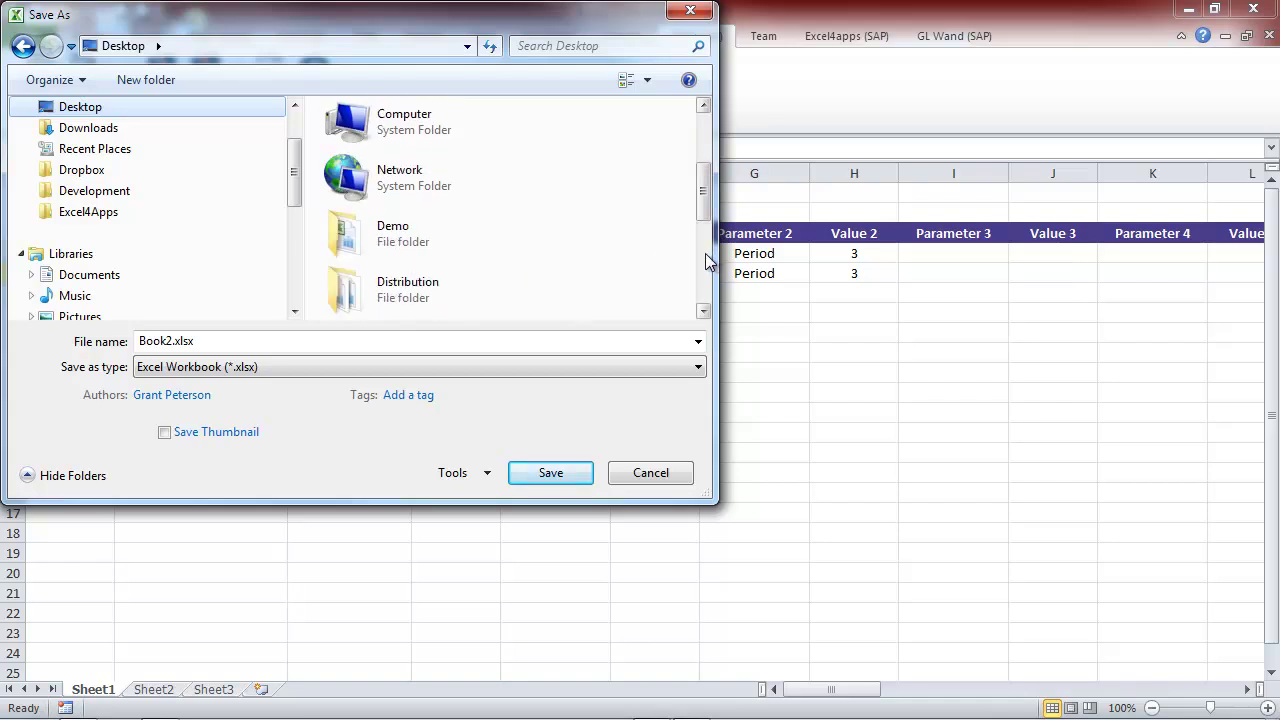
double_click(433, 222)
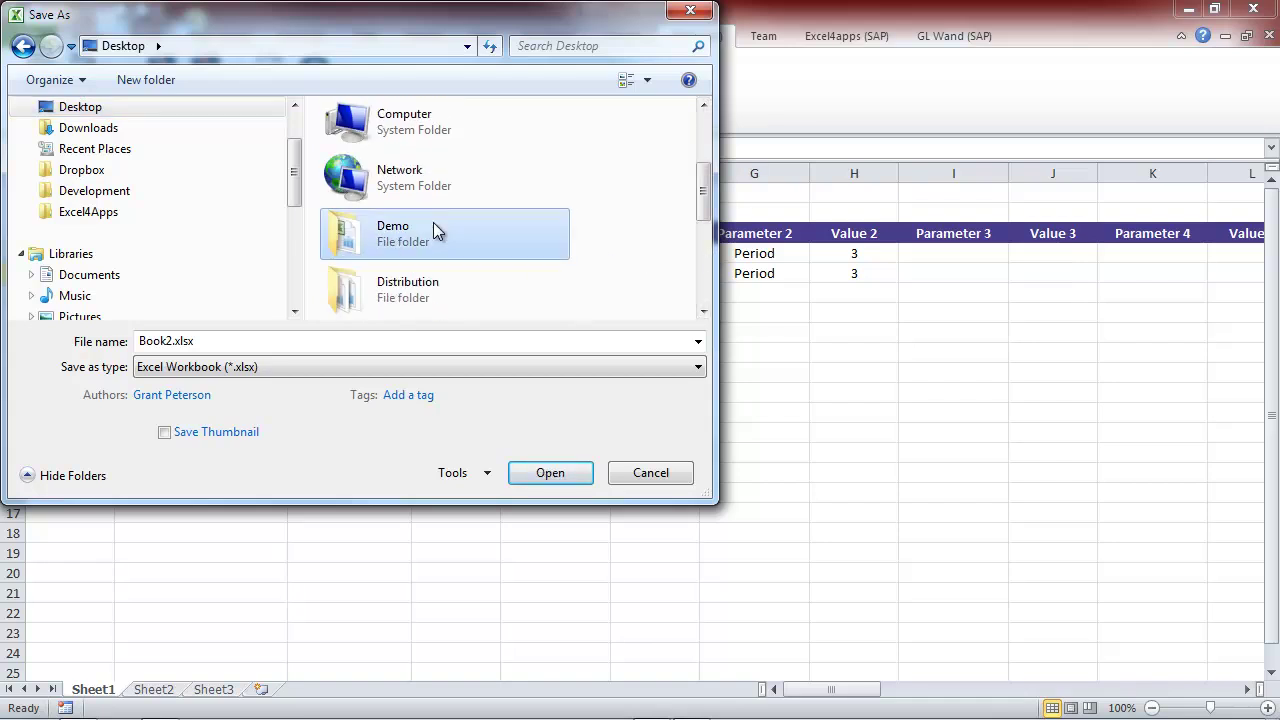
Name the workbook "RDM Template.xlsx" and save it as an Excel Workbook.
double_click(169, 340)
left_click_drag(139, 341, 177, 341)
type("RDM")
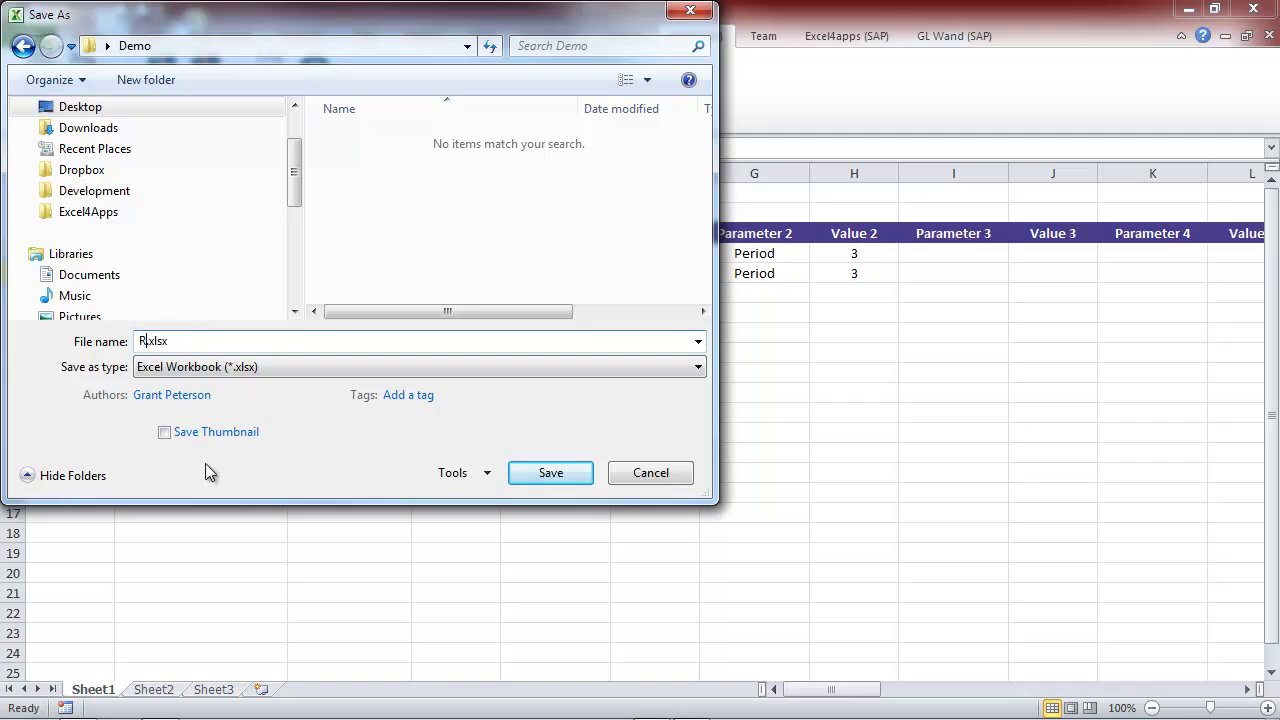
type(" Template")
left_click(541, 470)
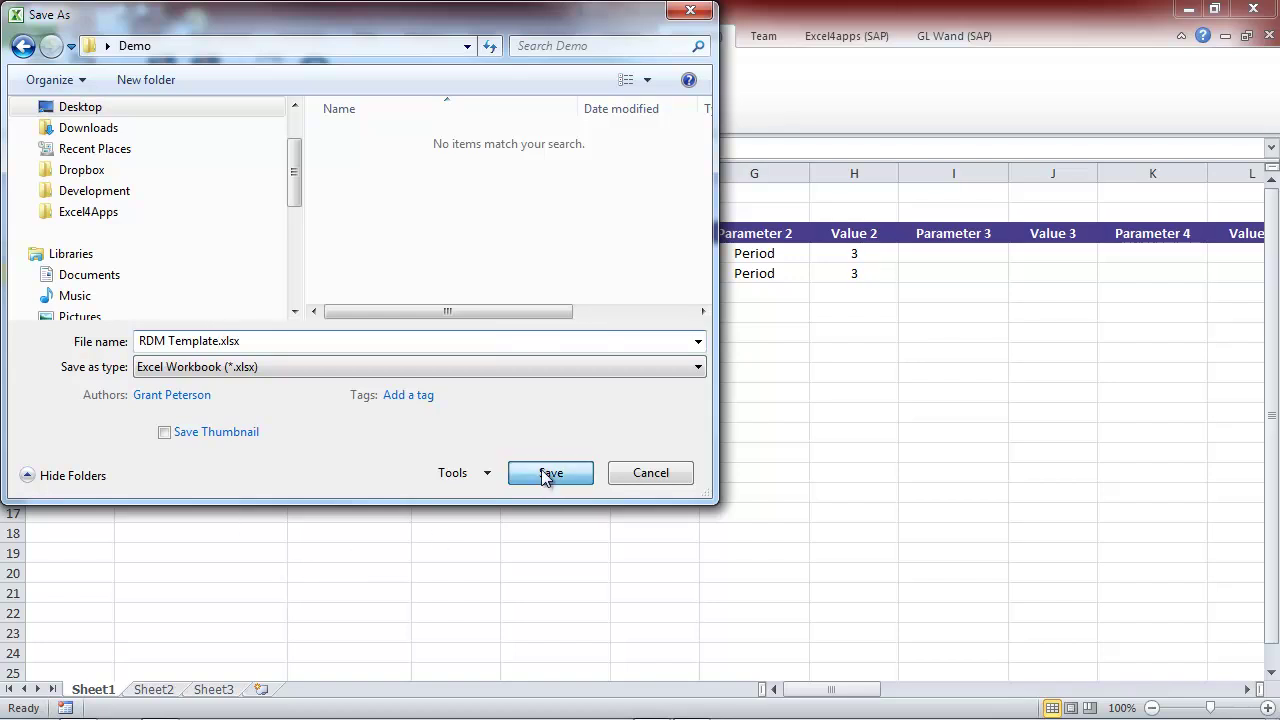